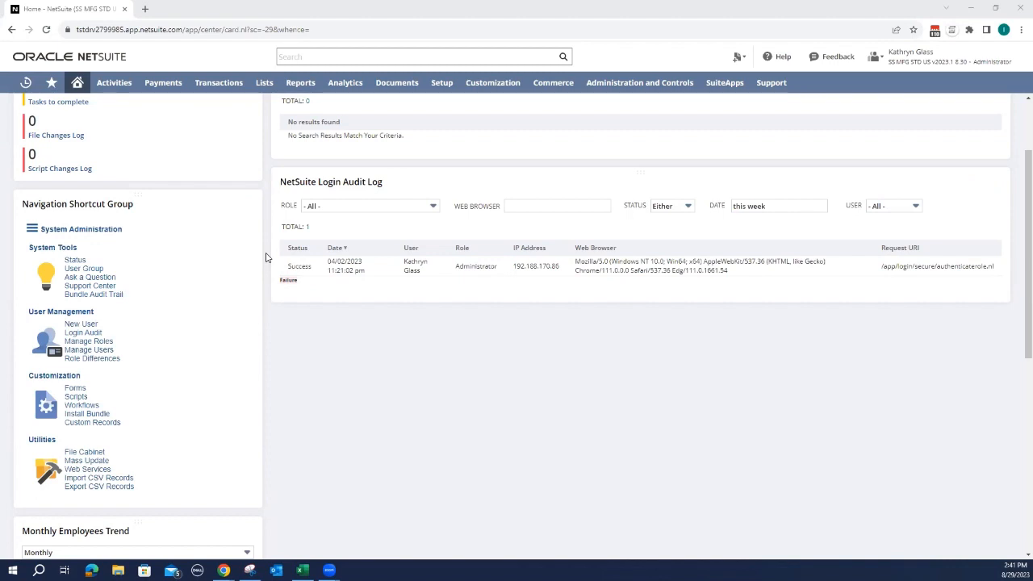
Step: Search globally for "open invoice reminder" and open the Open Invoice Reminder saved search in a new browser tab
scroll(266, 256, up, 2)
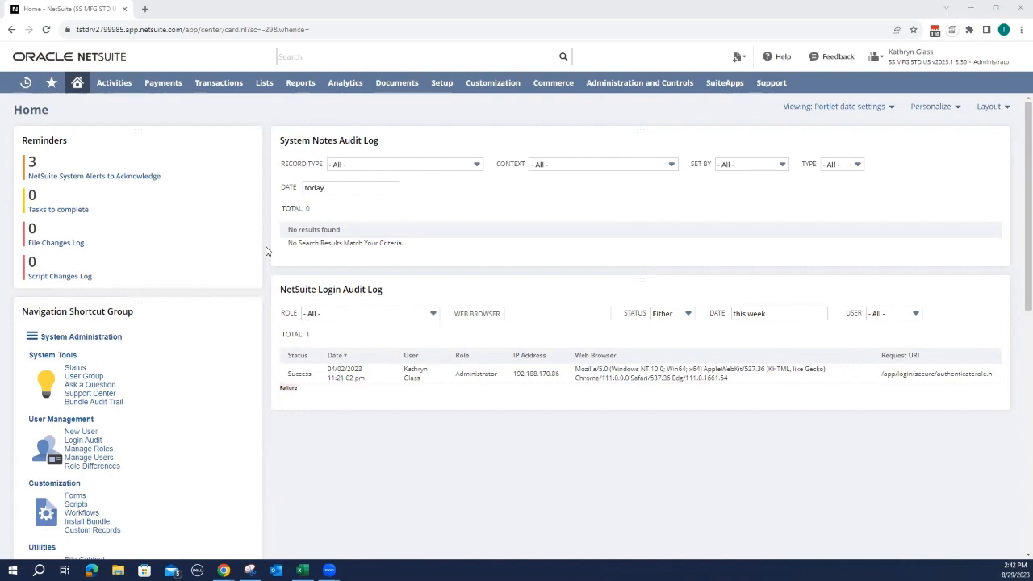
click(304, 58)
text(o)
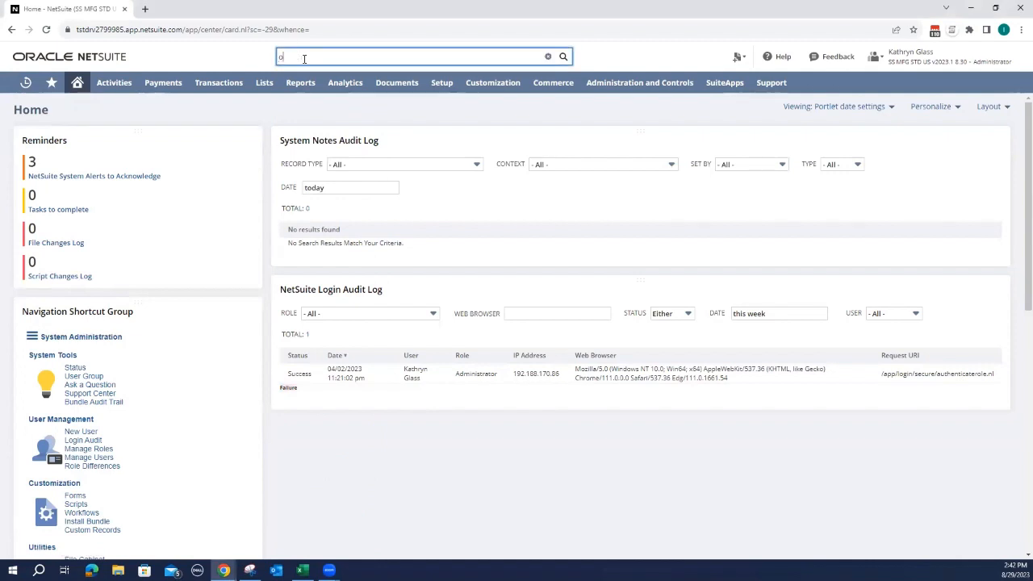
text(pen in)
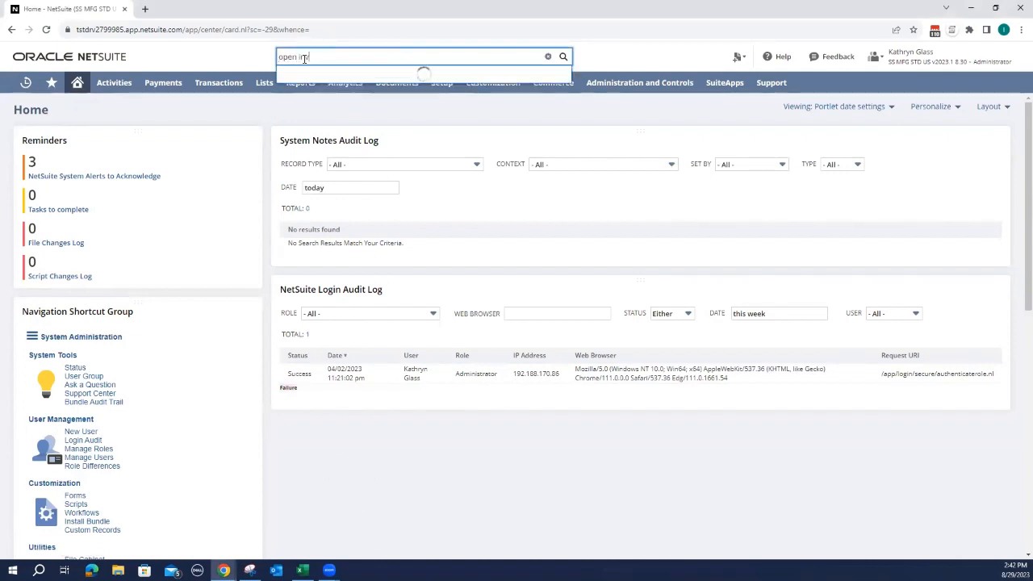
text(voice reminder)
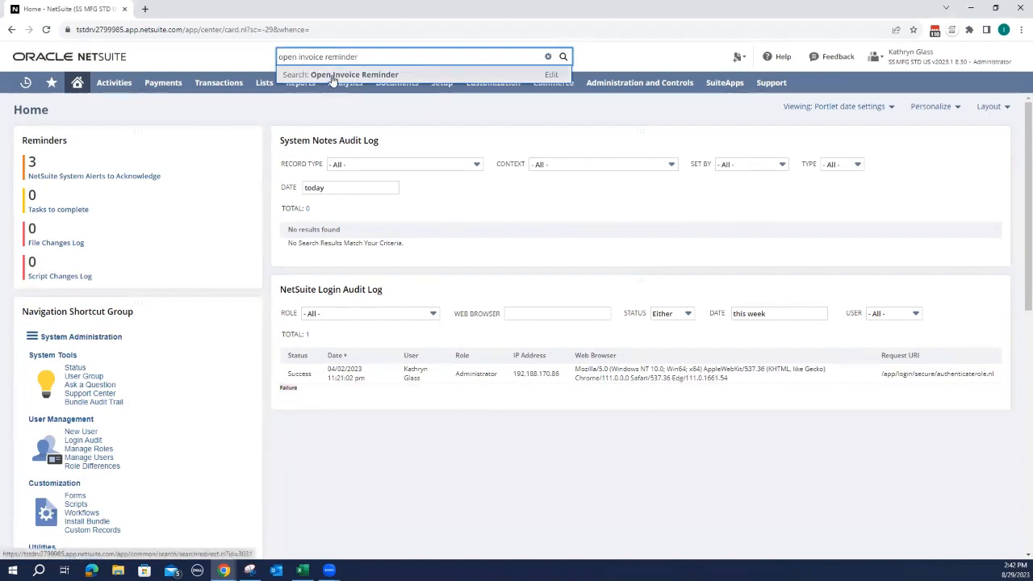
right_click(346, 80)
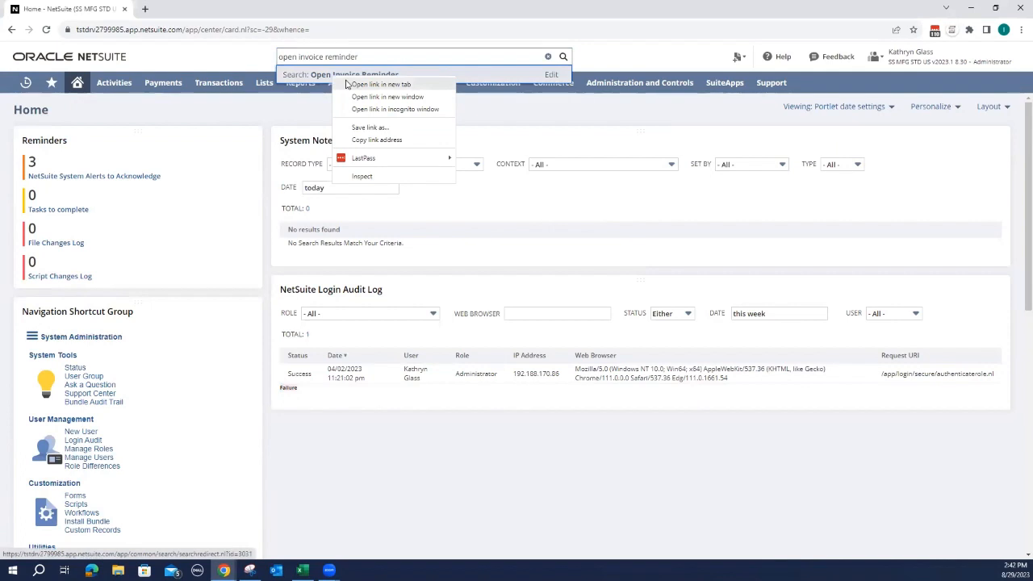
click(349, 83)
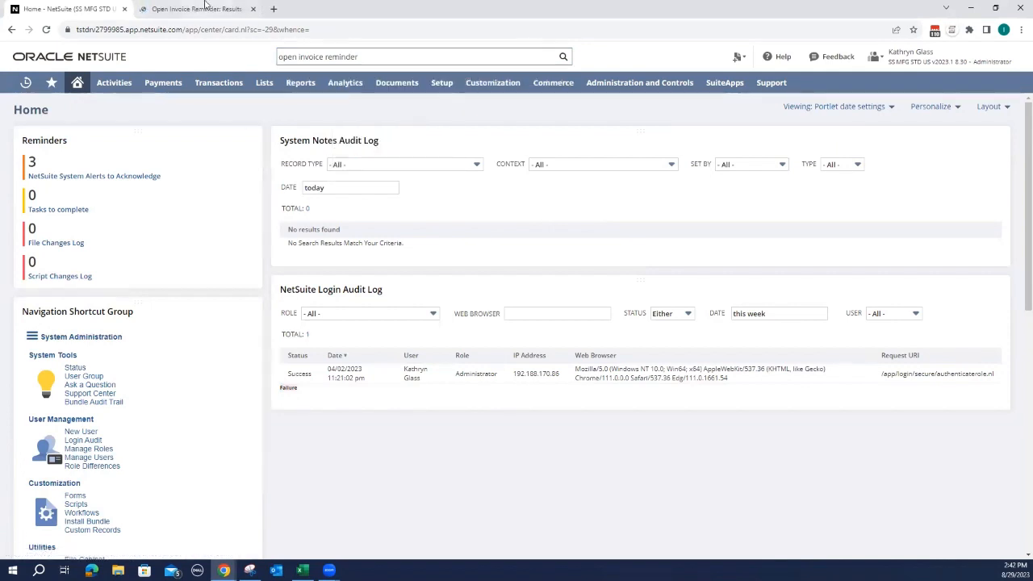
Step: Create a new saved search with Transaction as its search type
mouse_move(300, 89)
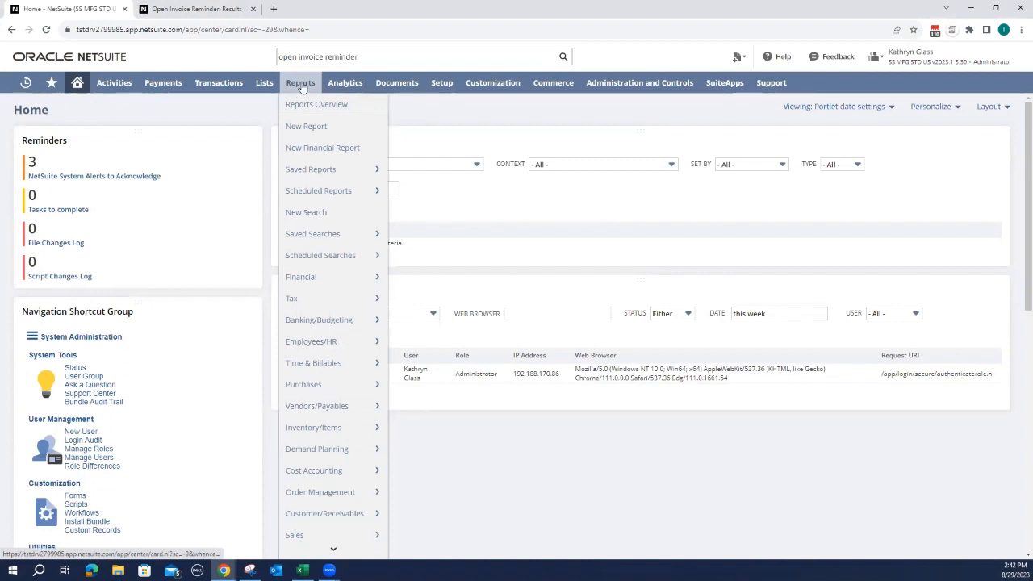
mouse_move(314, 233)
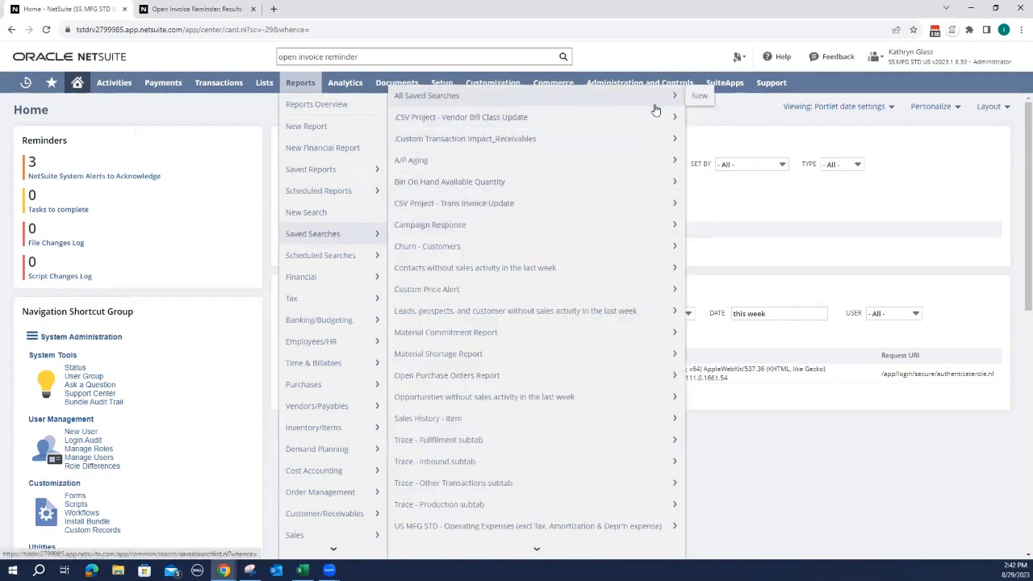
click(698, 99)
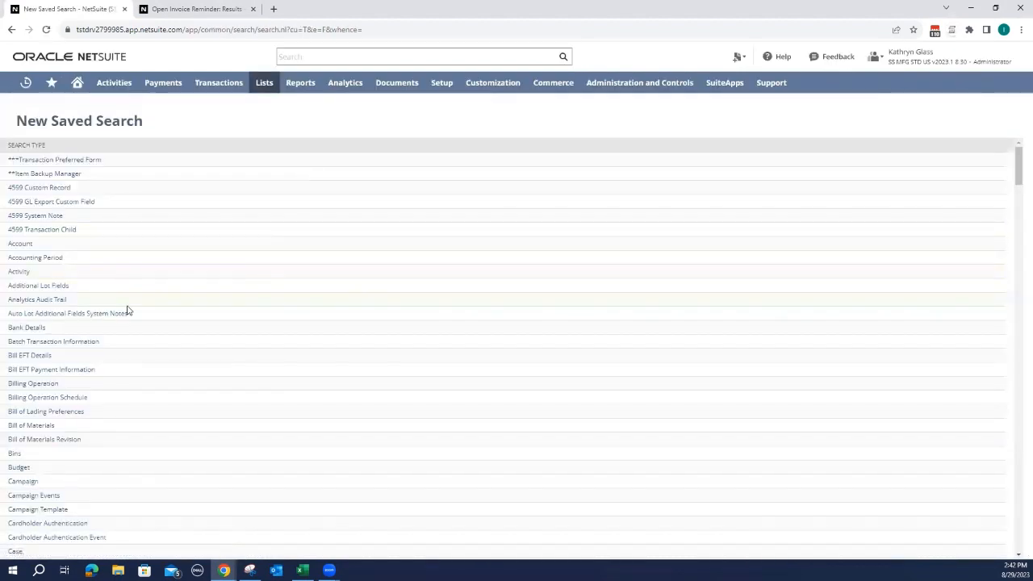
scroll(127, 310, down, 10)
scroll(126, 310, down, 15)
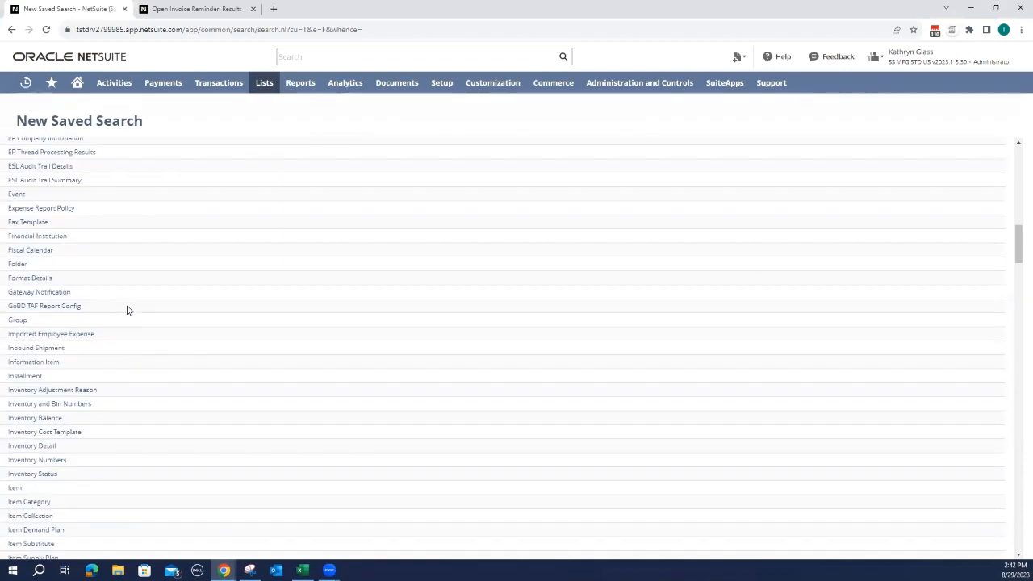
scroll(127, 310, down, 15)
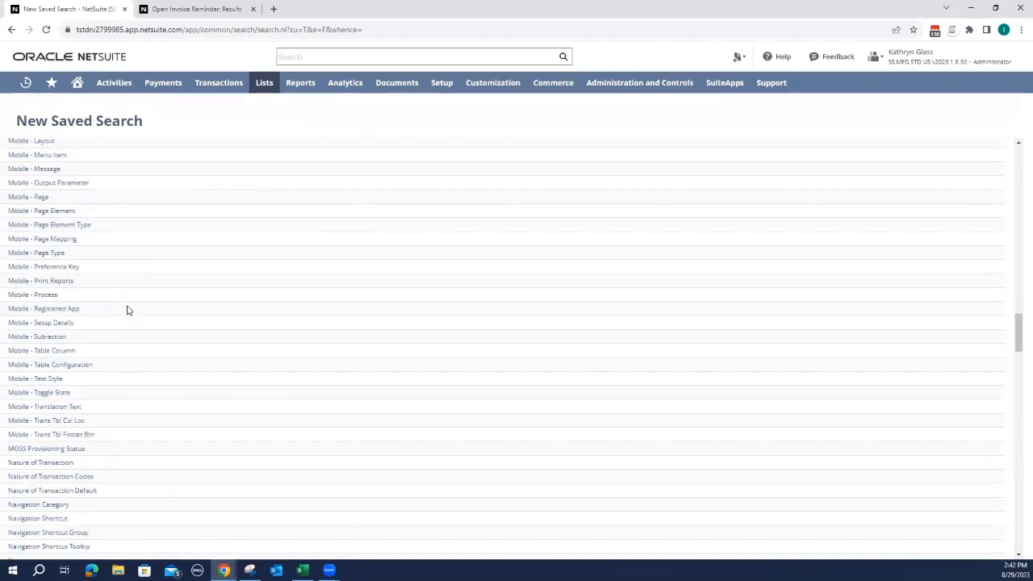
scroll(127, 310, down, 15)
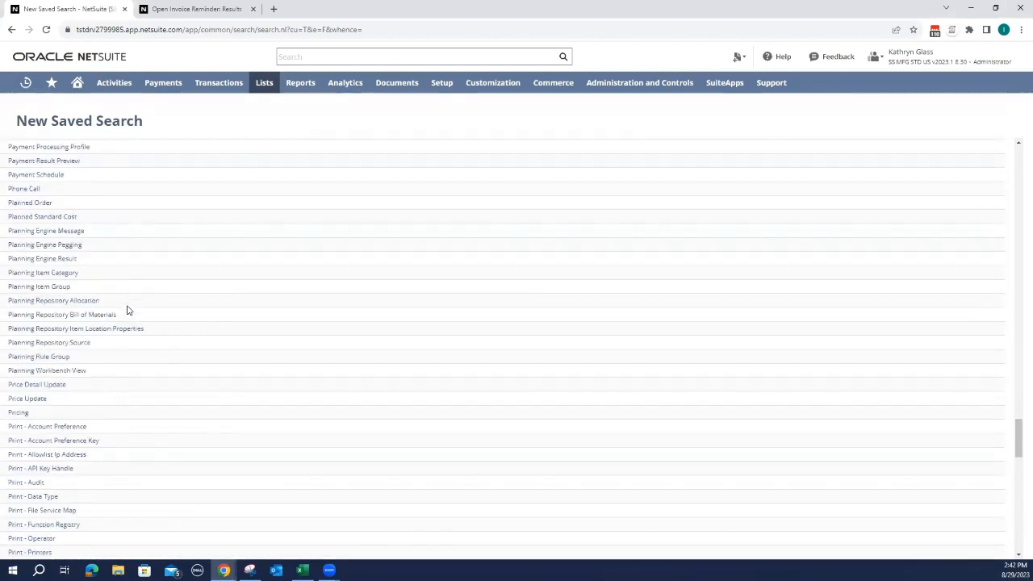
scroll(126, 310, down, 8)
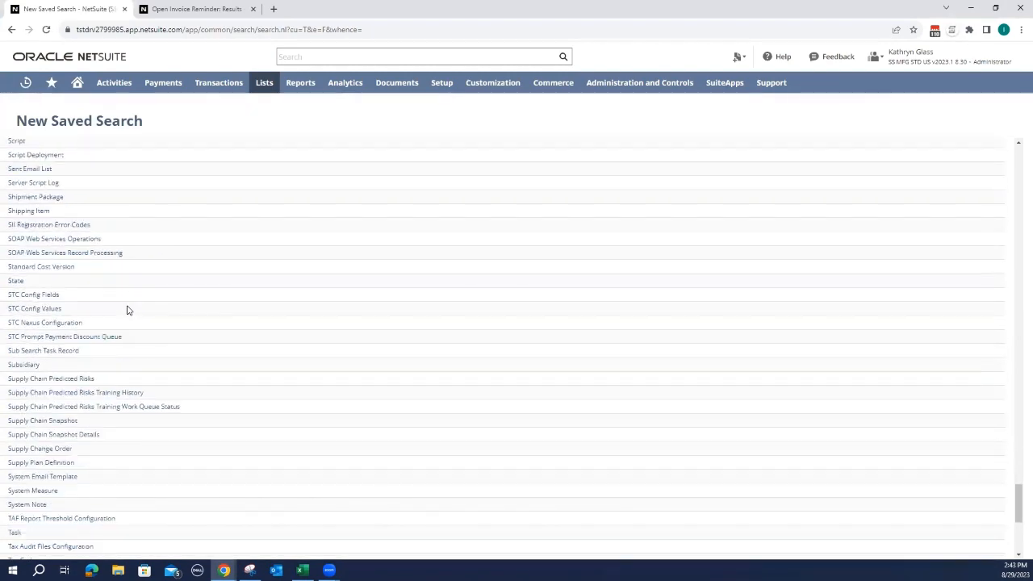
scroll(76, 336, down, 2)
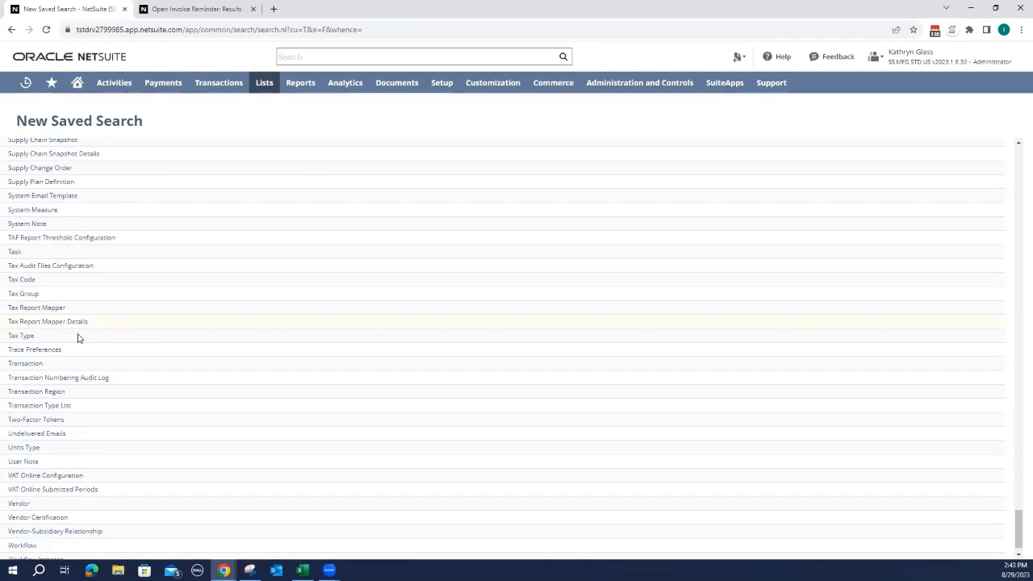
click(31, 344)
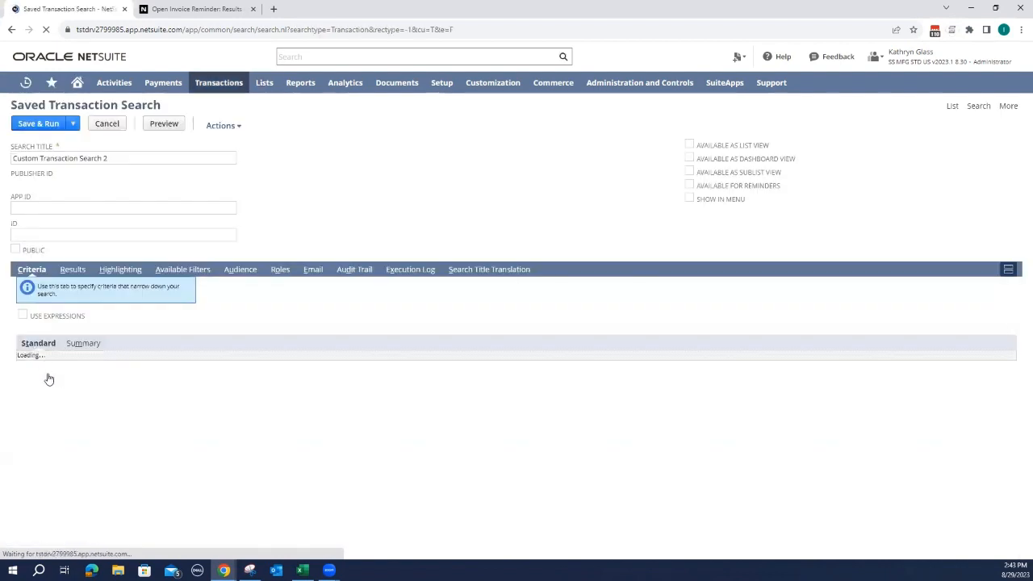
Step: Title the saved search "Open Invoice Reminder" and make it public
triple_click(114, 159)
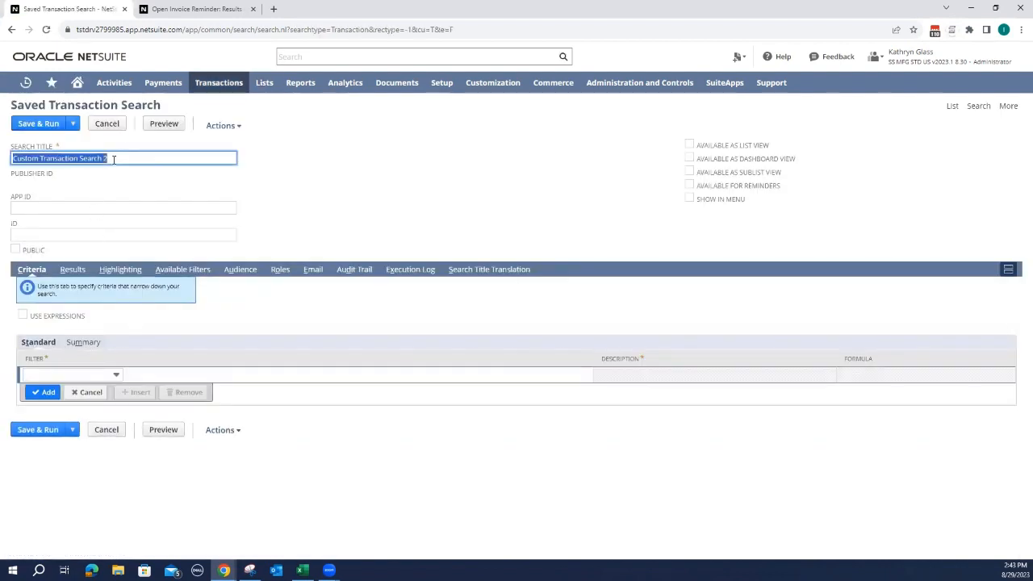
key(BackSpace)
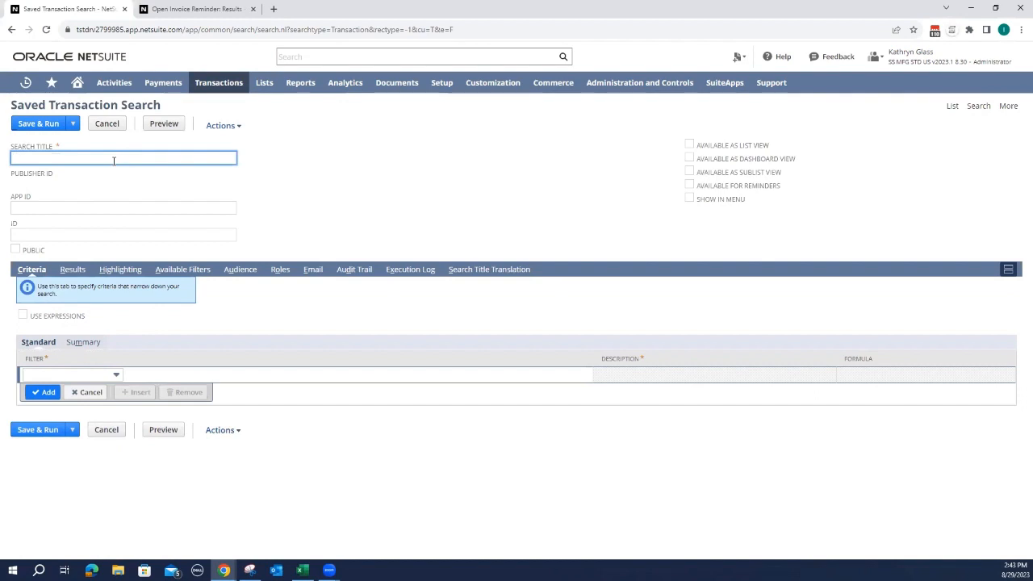
text(O)
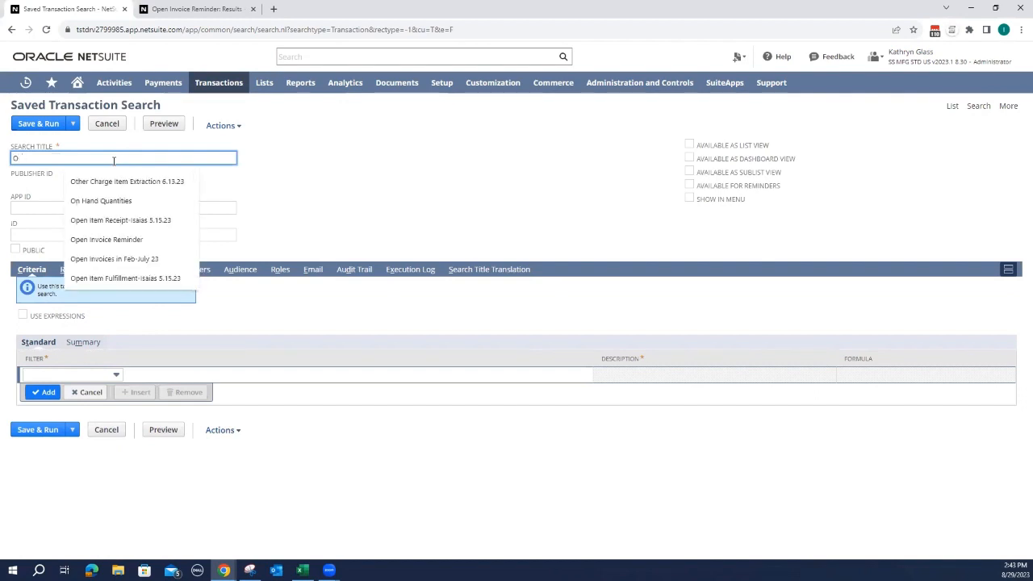
text(pen Invoice)
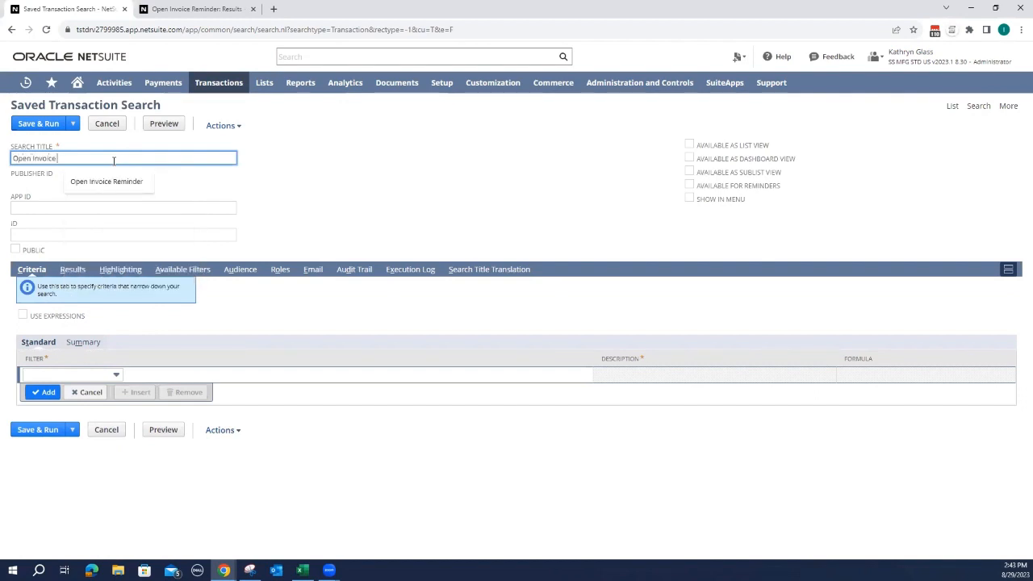
text( Reminder)
click(15, 250)
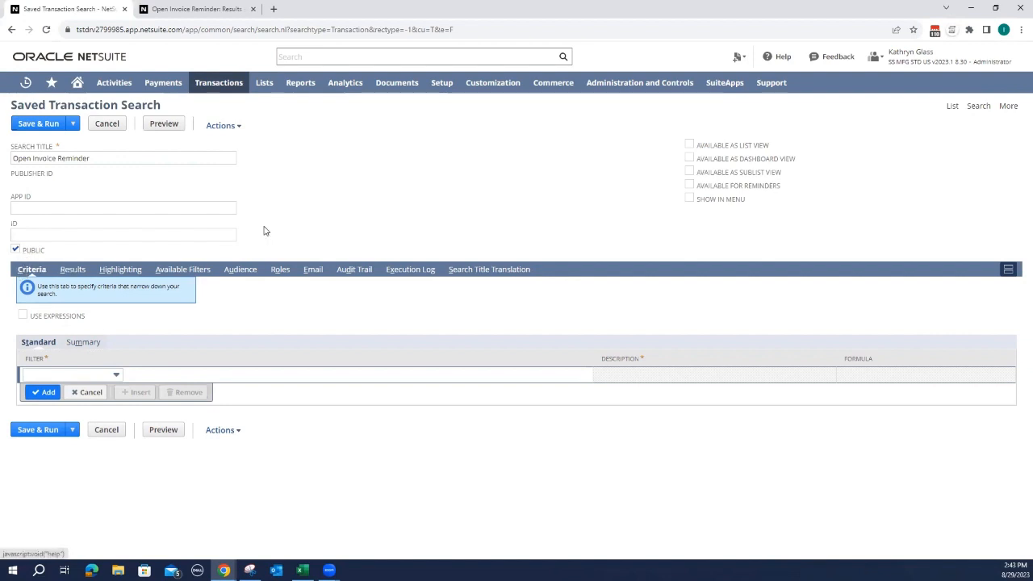
Step: Add a standard criteria filter that limits the transaction Type to Invoice
click(73, 375)
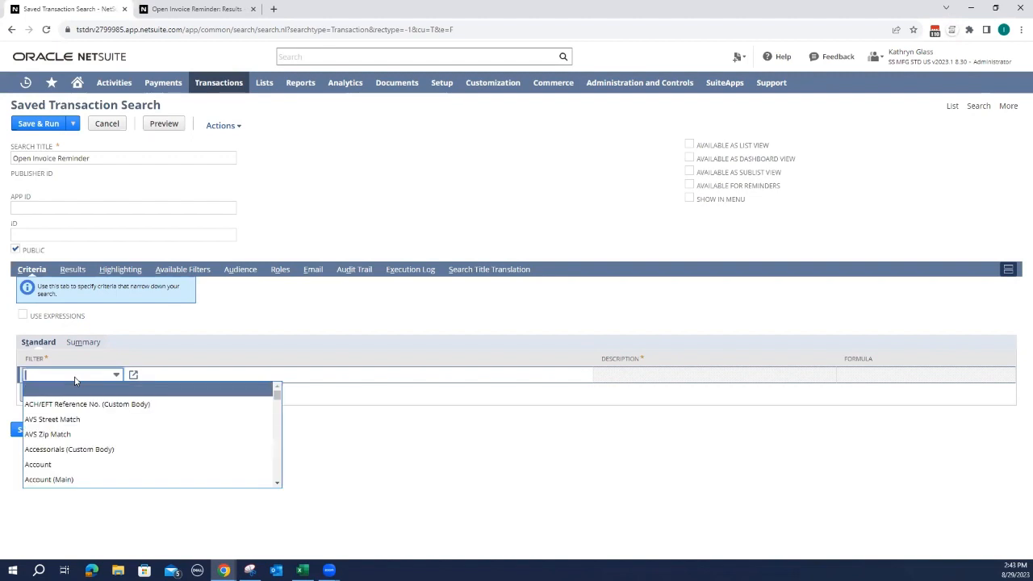
text(Type)
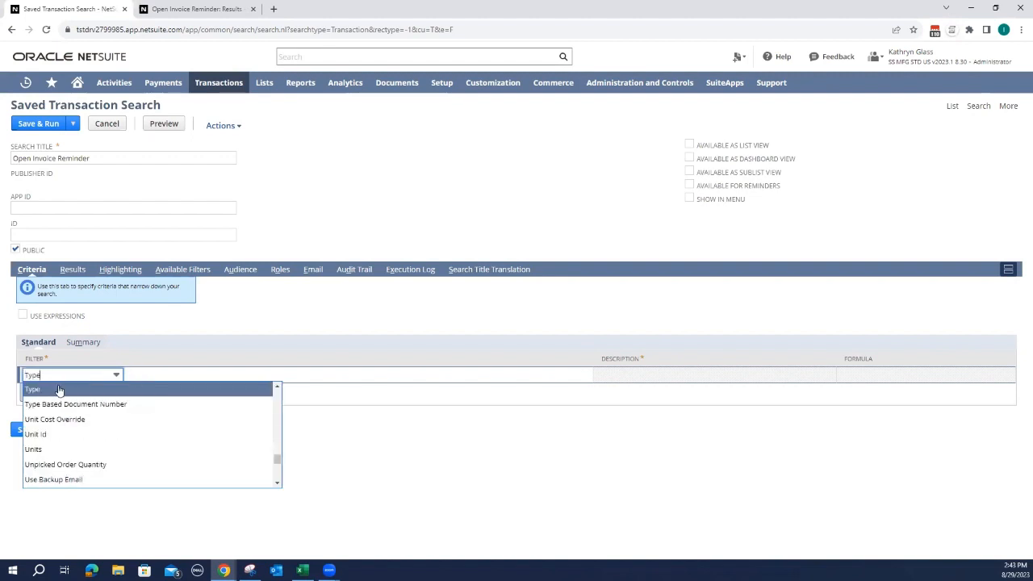
click(58, 390)
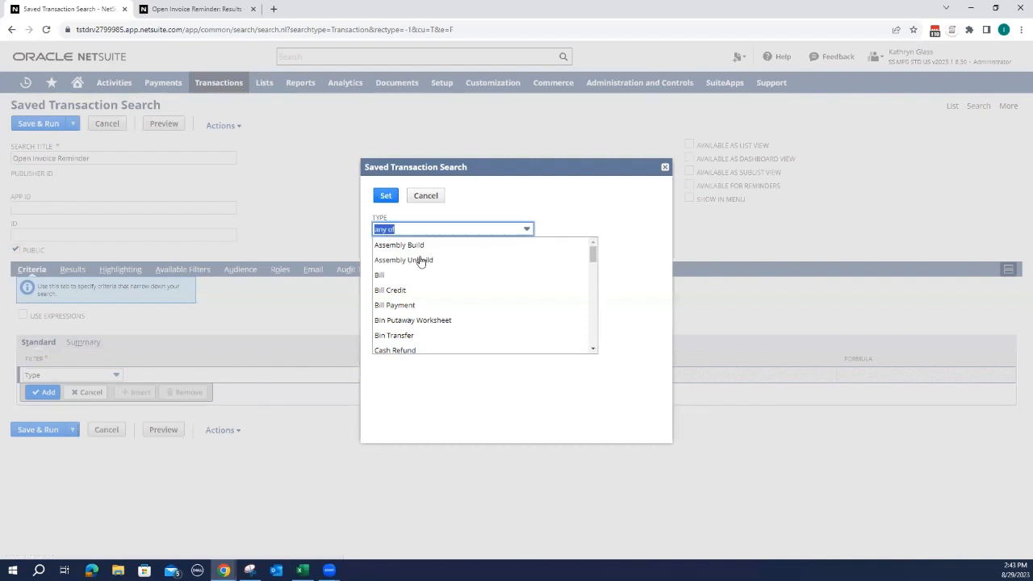
scroll(412, 280, down, 5)
scroll(413, 279, down, 5)
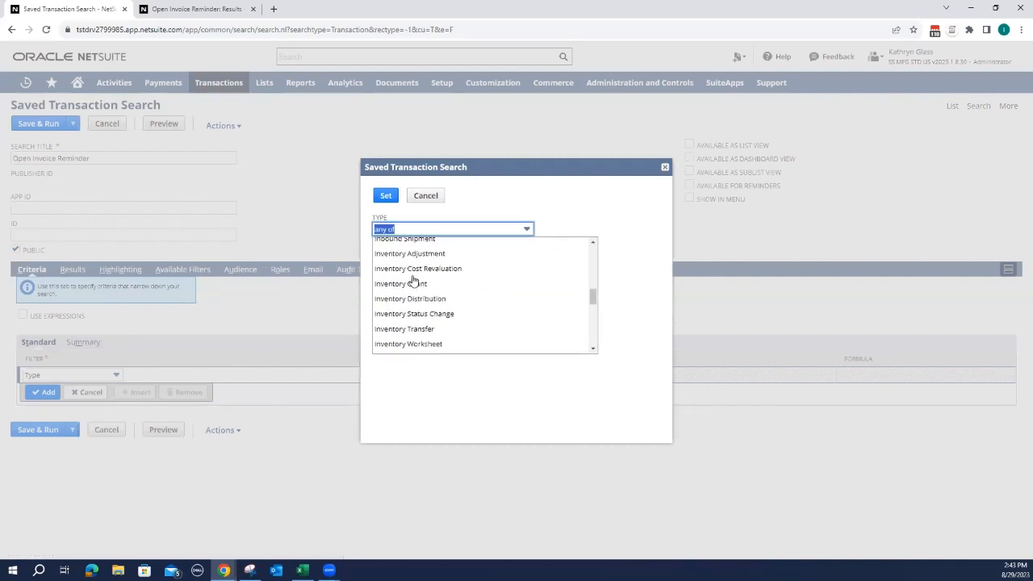
scroll(391, 299, up, 2)
click(390, 305)
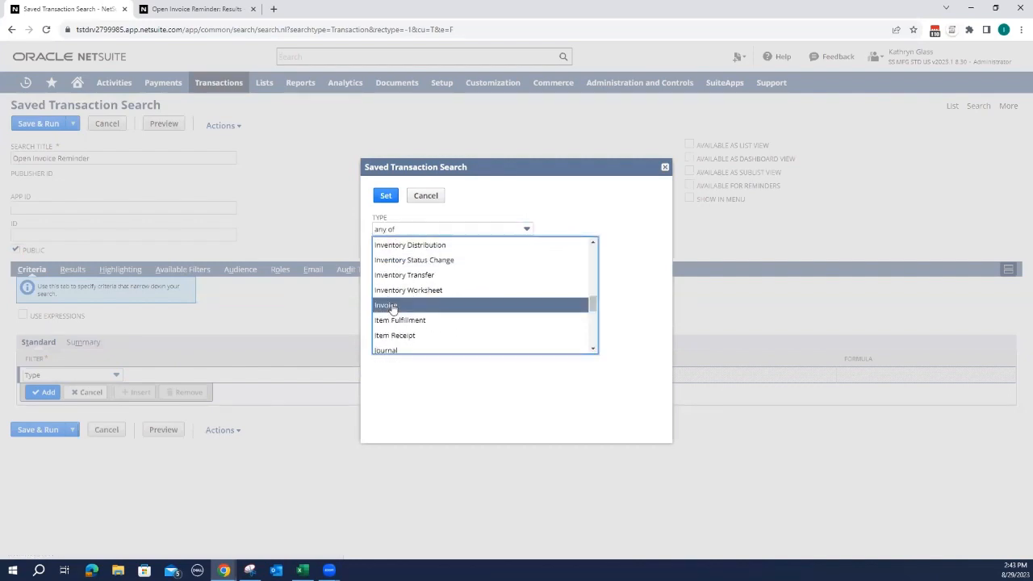
click(386, 195)
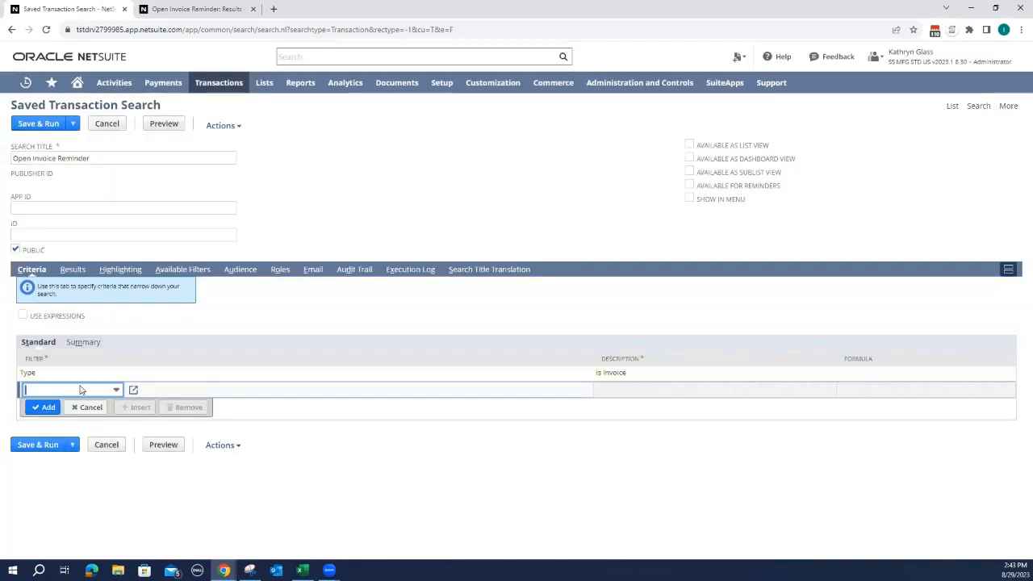
Step: Add a second criteria filter that limits the Status to Invoice:Open
click(81, 390)
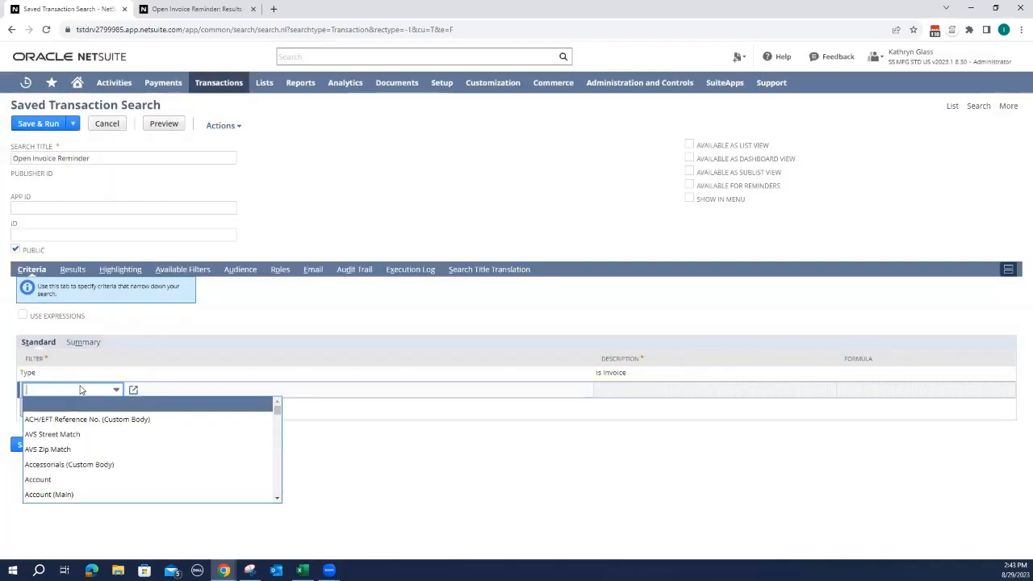
text(st)
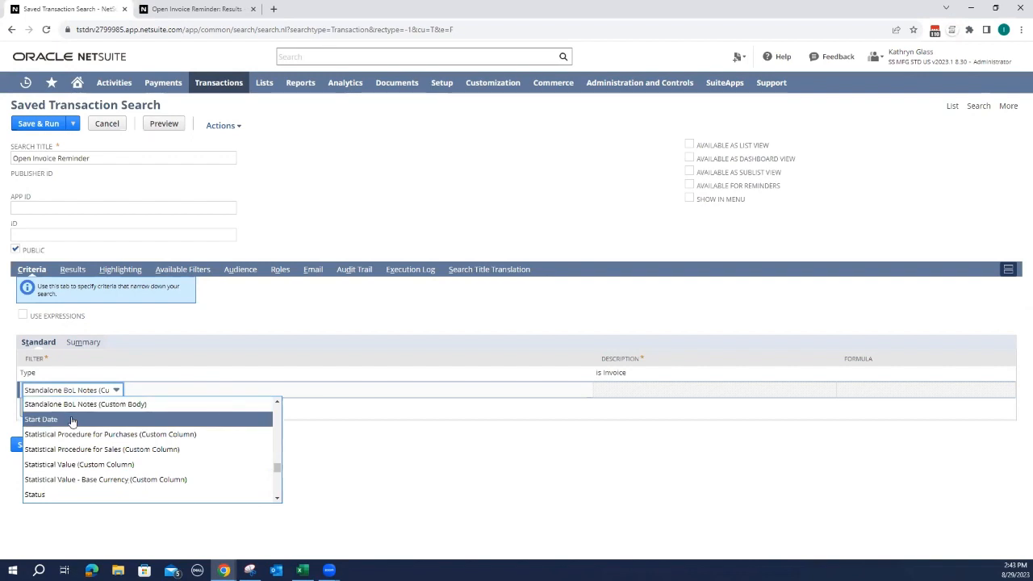
click(55, 495)
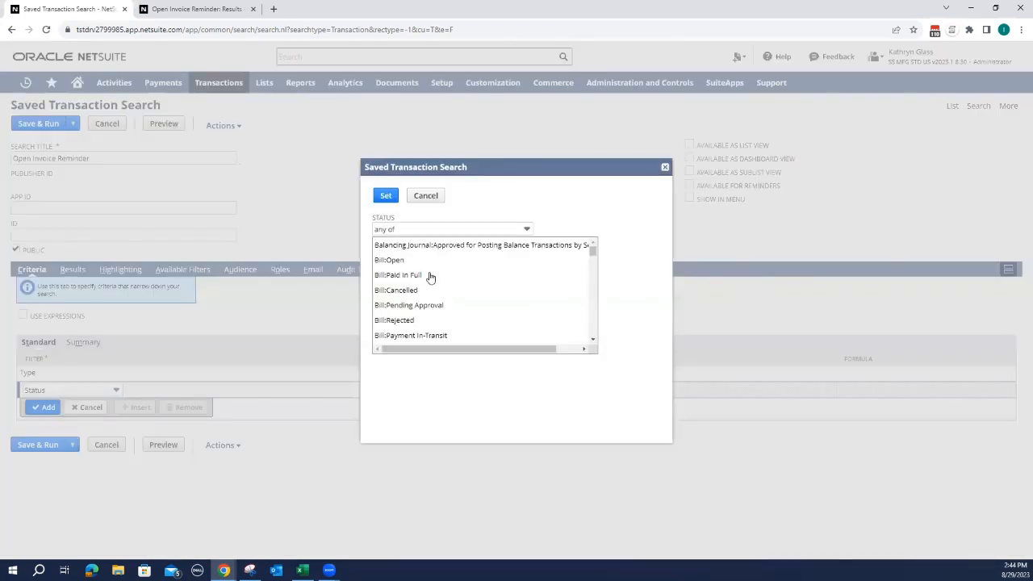
scroll(428, 323, down, 5)
scroll(432, 282, down, 15)
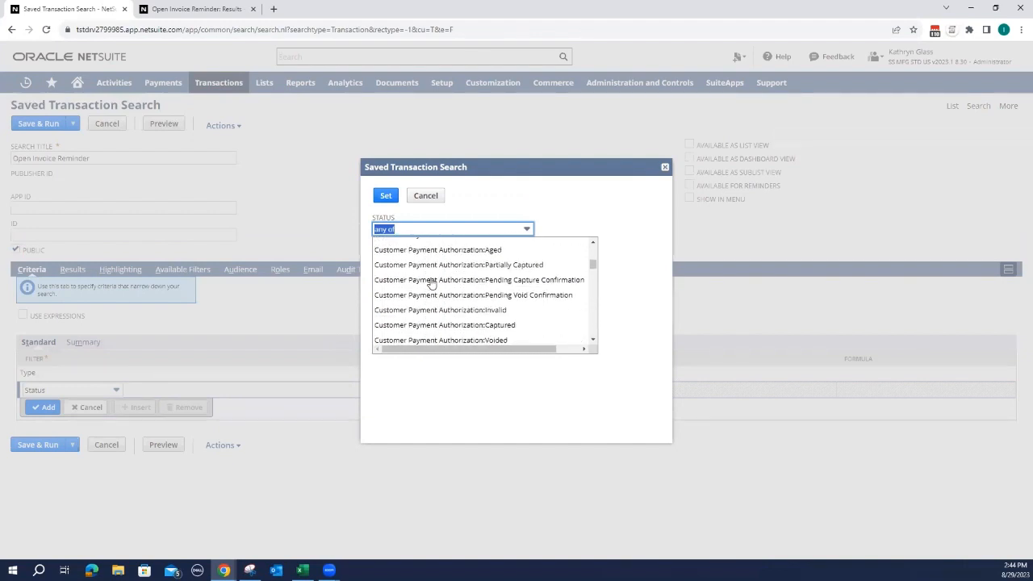
scroll(432, 285, down, 15)
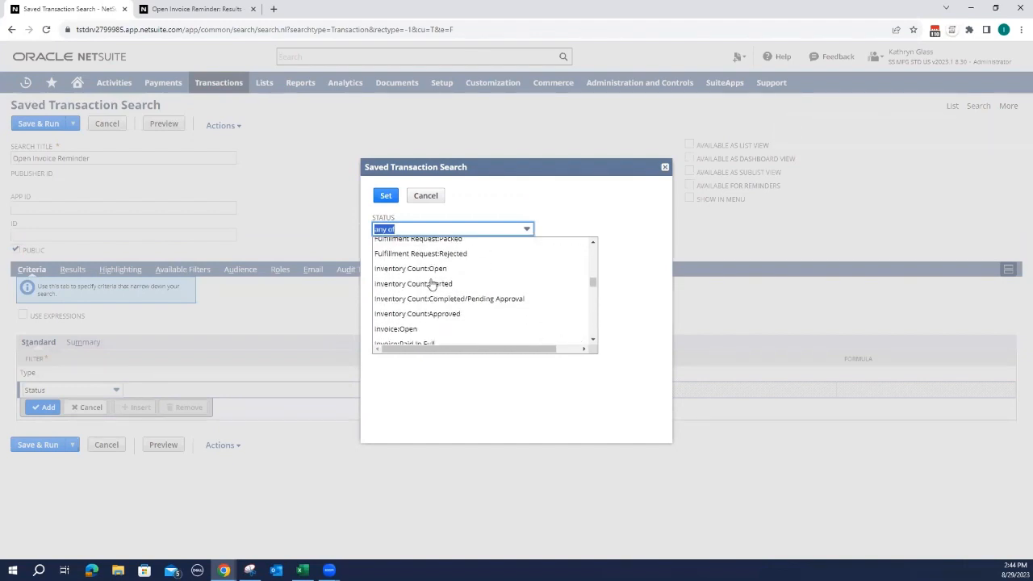
scroll(432, 284, up, 1)
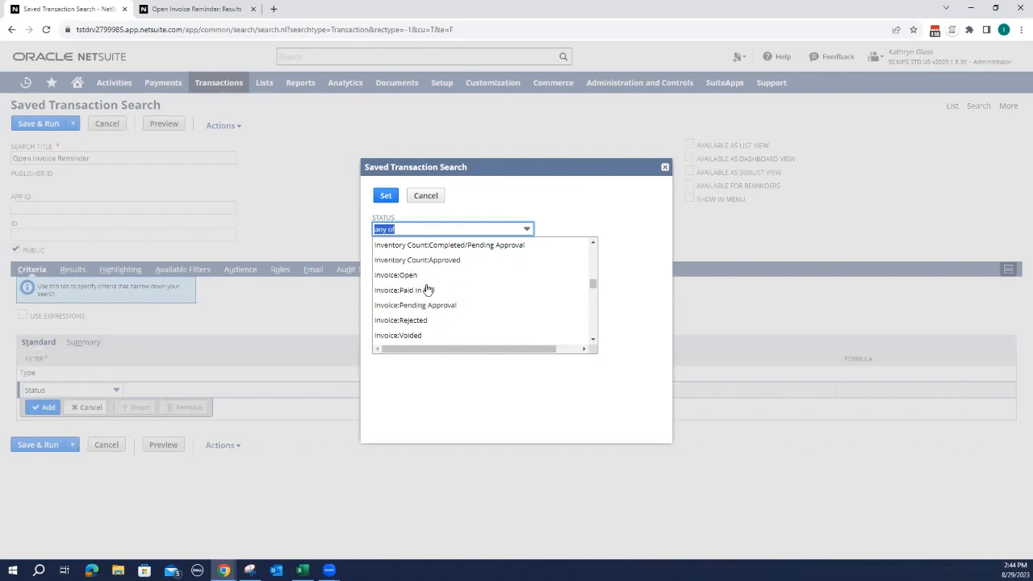
click(423, 277)
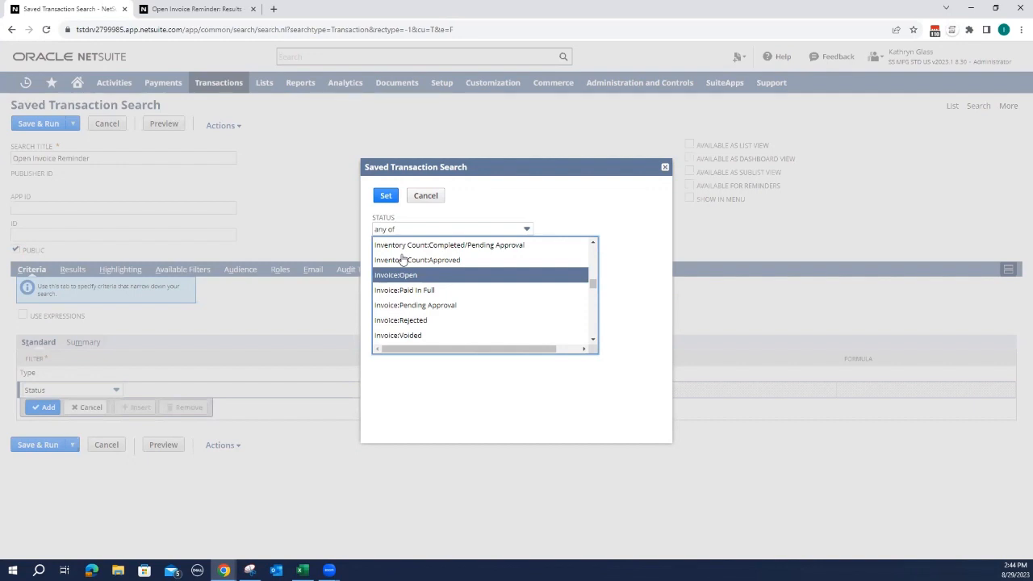
click(386, 195)
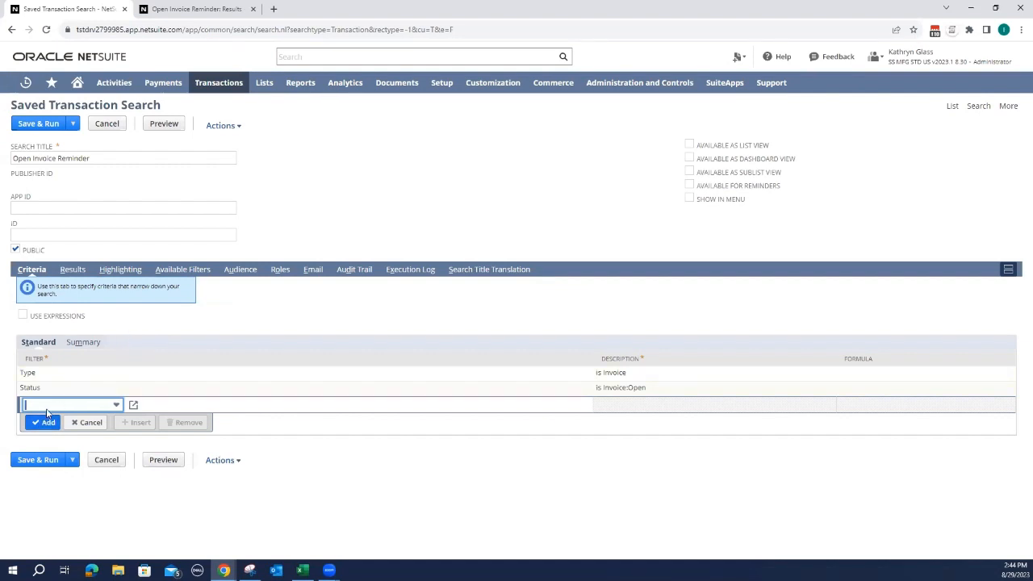
Step: Add a third criteria filter that sets Main Line to Yes
text(main line)
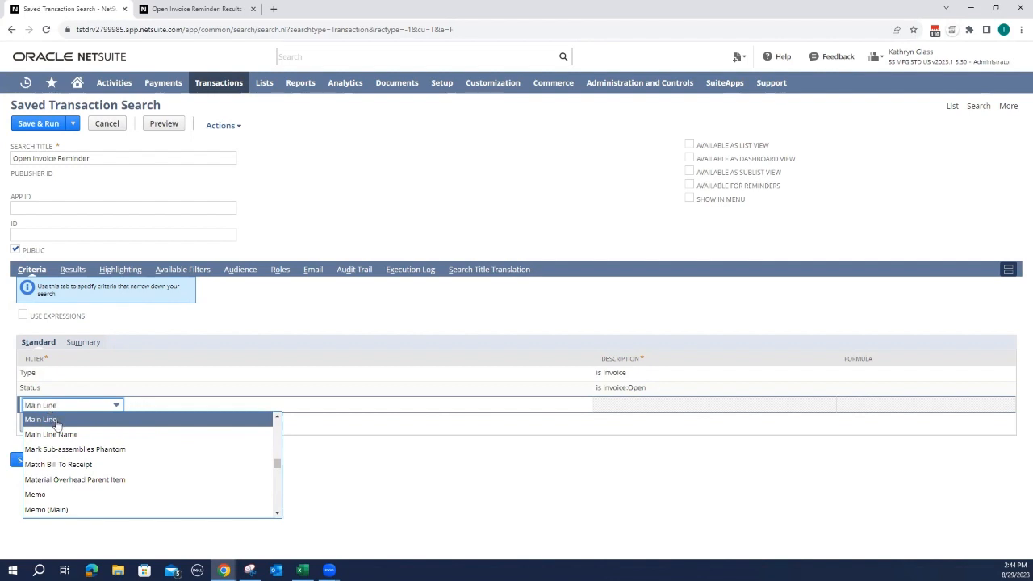
click(51, 419)
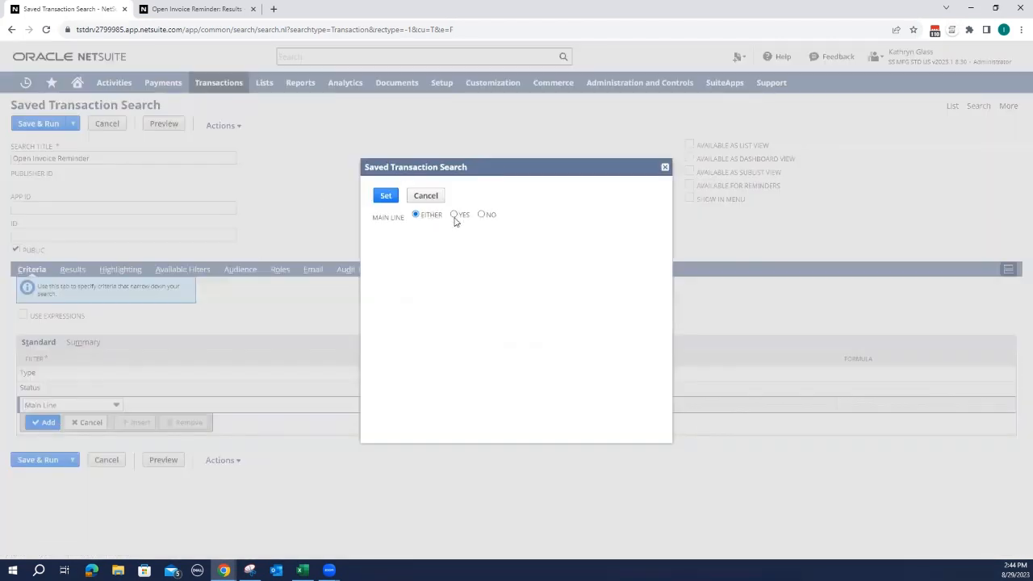
click(455, 214)
click(386, 195)
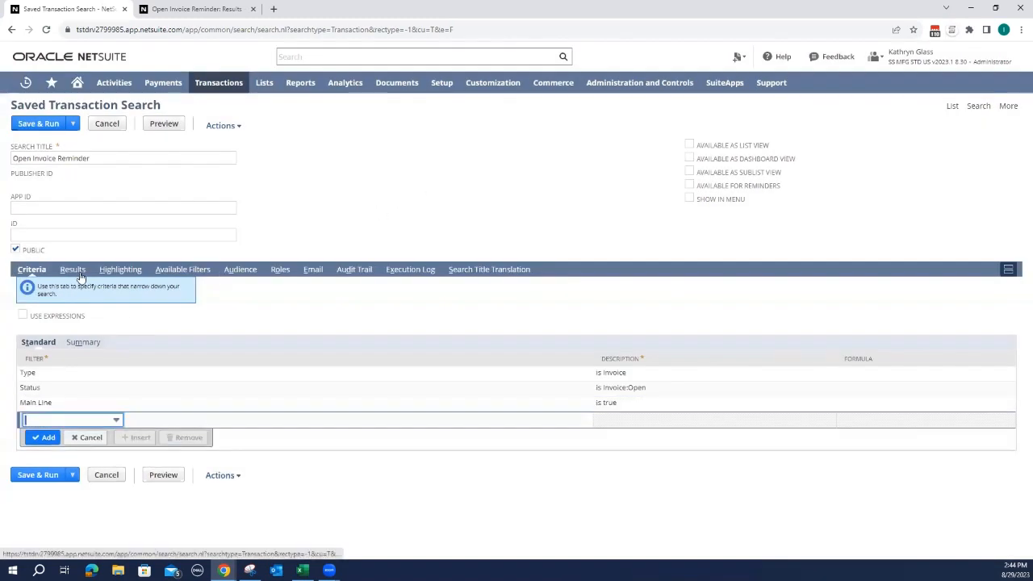
Step: Review the saved search's result columns and sort settings, and view the existing Open Invoice Reminder results
click(72, 270)
scroll(155, 293, down, 5)
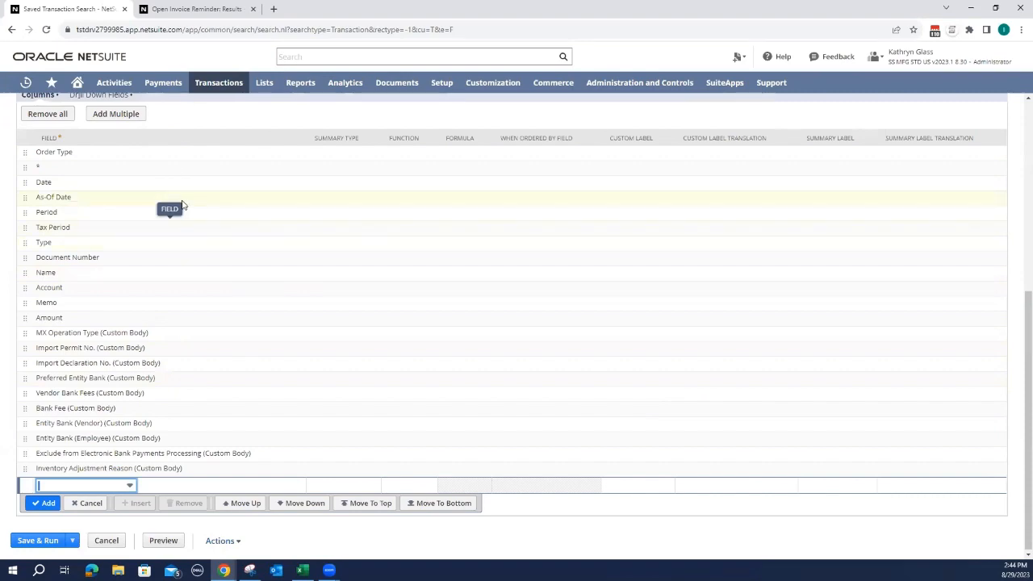
scroll(182, 205, up, 6)
scroll(224, 417, down, 4)
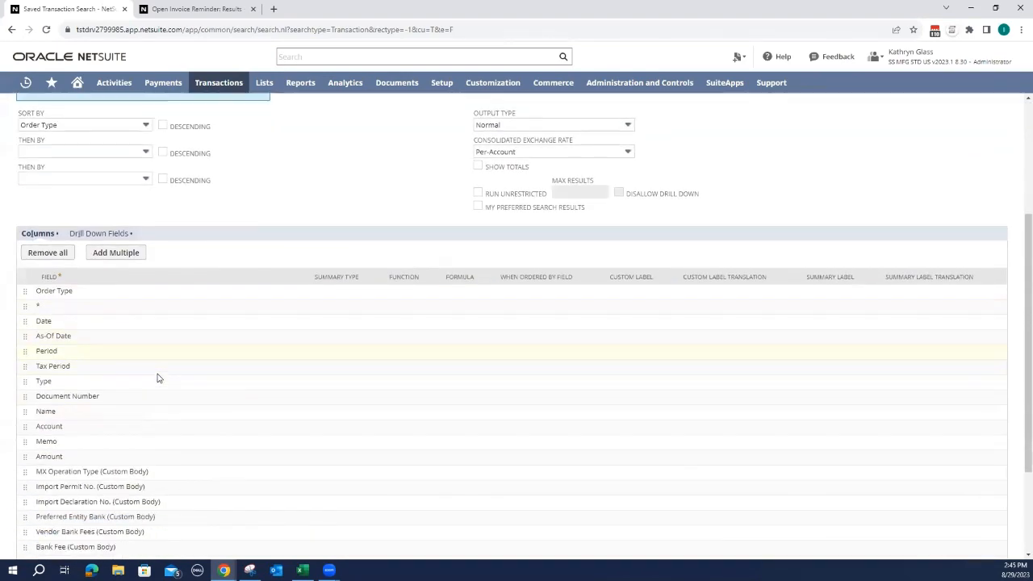
scroll(159, 378, up, 3)
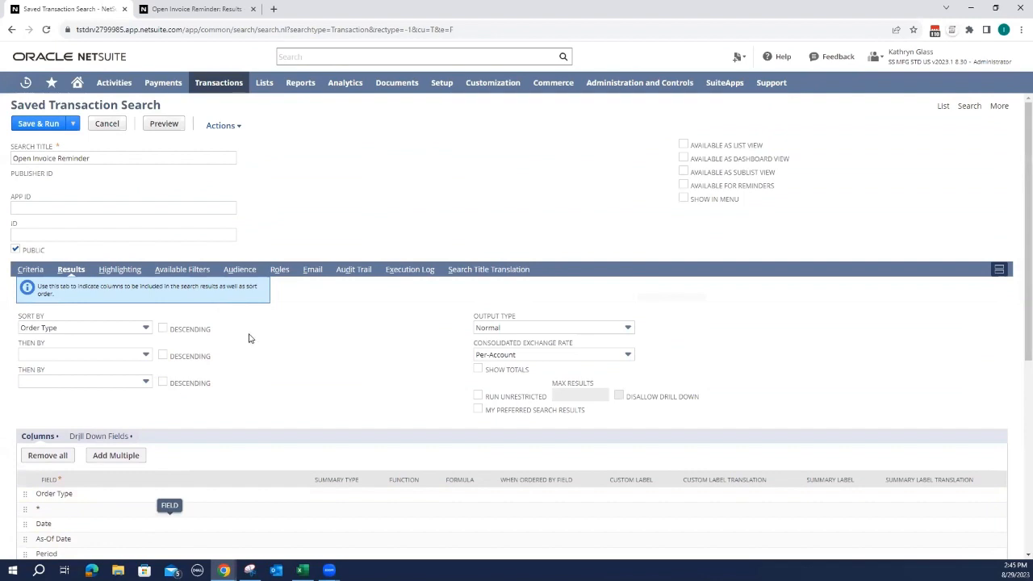
click(166, 10)
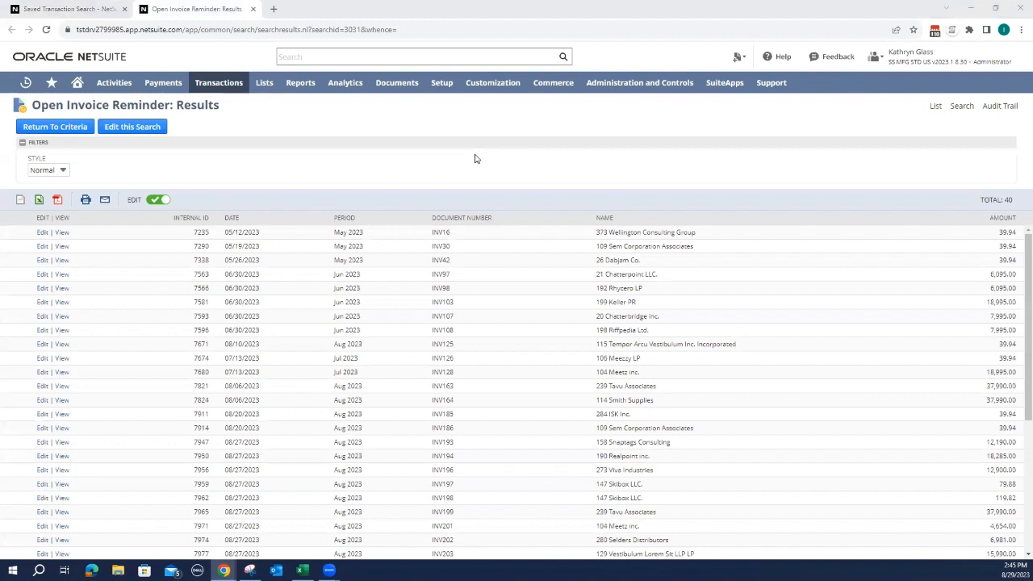
Step: Open a new workflow form in a separate browser tab and switch to it
mouse_move(445, 85)
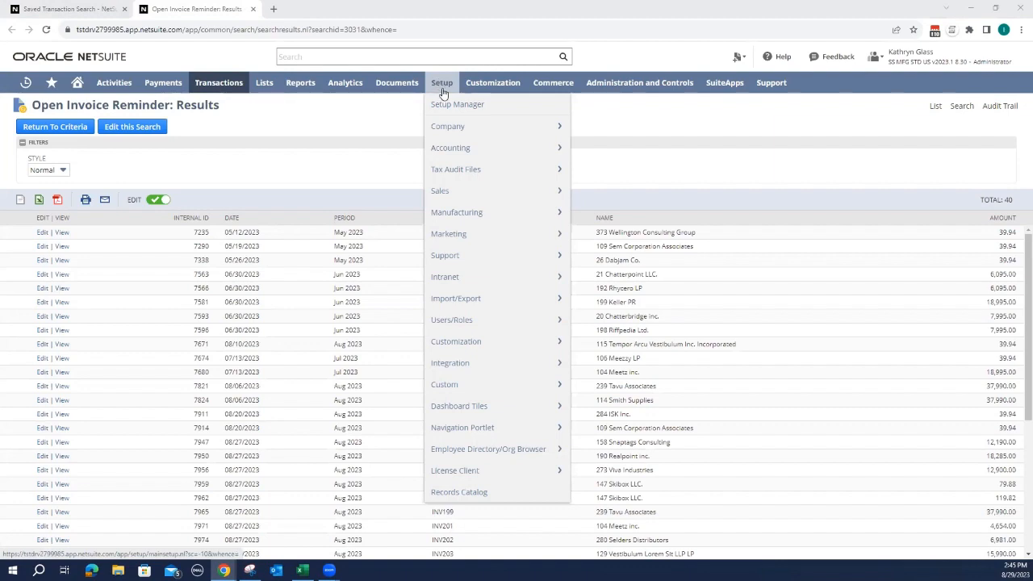
mouse_move(490, 117)
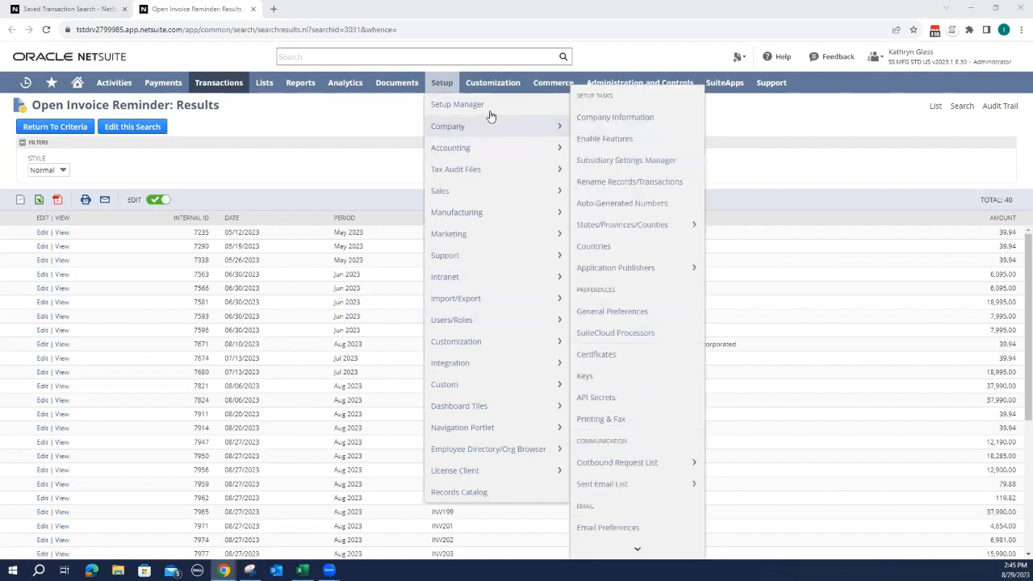
mouse_move(489, 84)
mouse_move(503, 197)
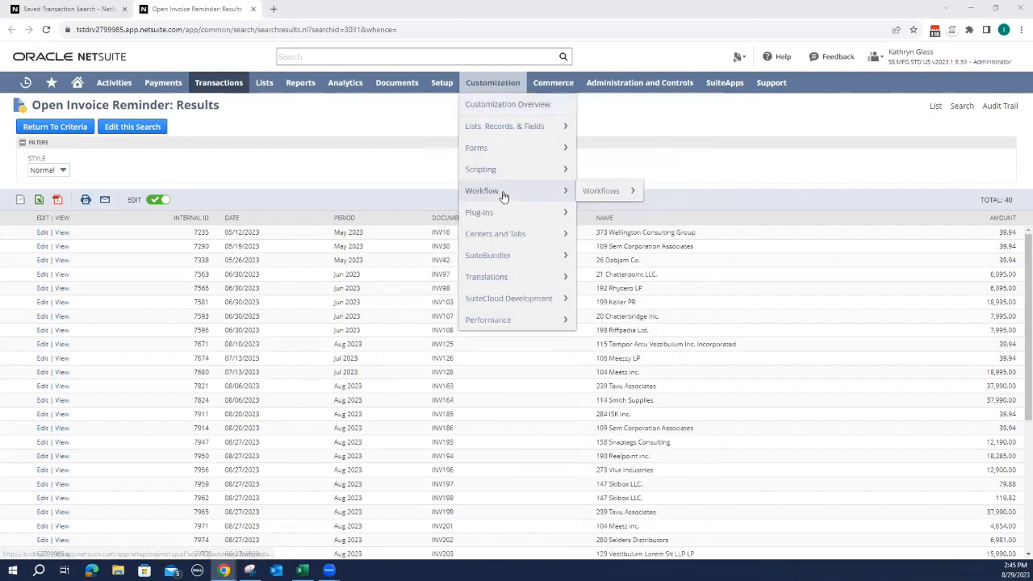
mouse_move(601, 194)
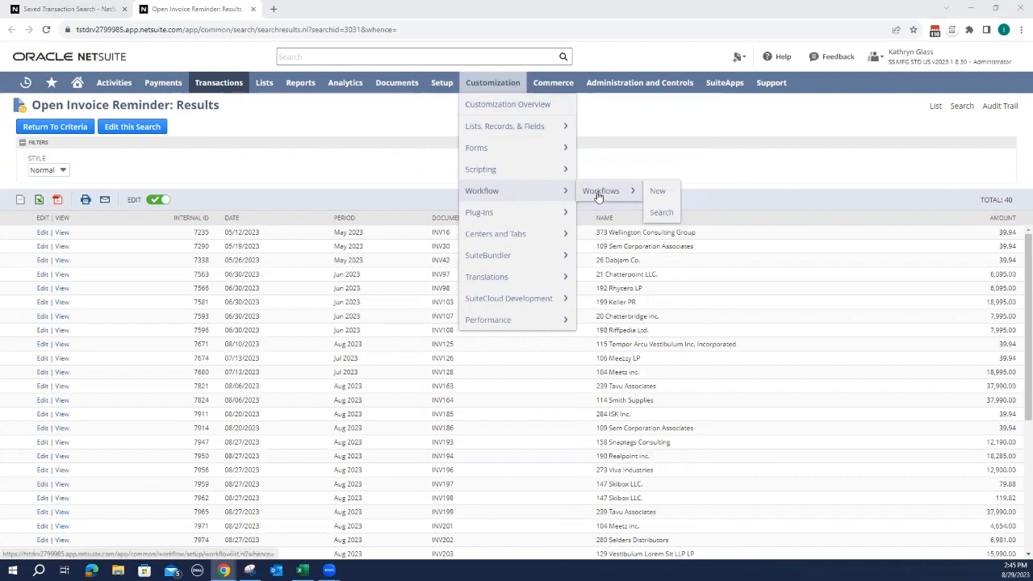
right_click(656, 198)
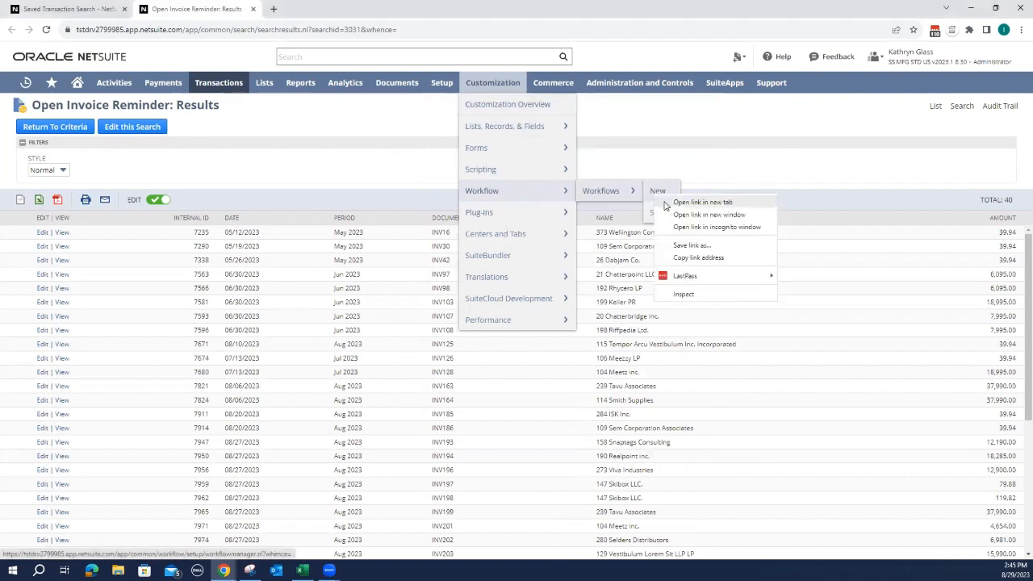
click(686, 202)
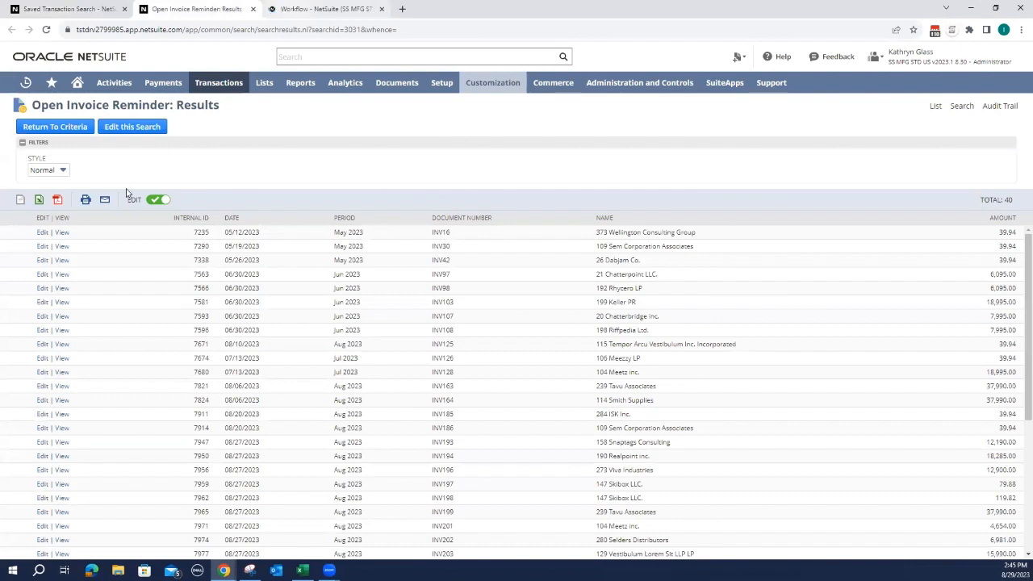
click(313, 7)
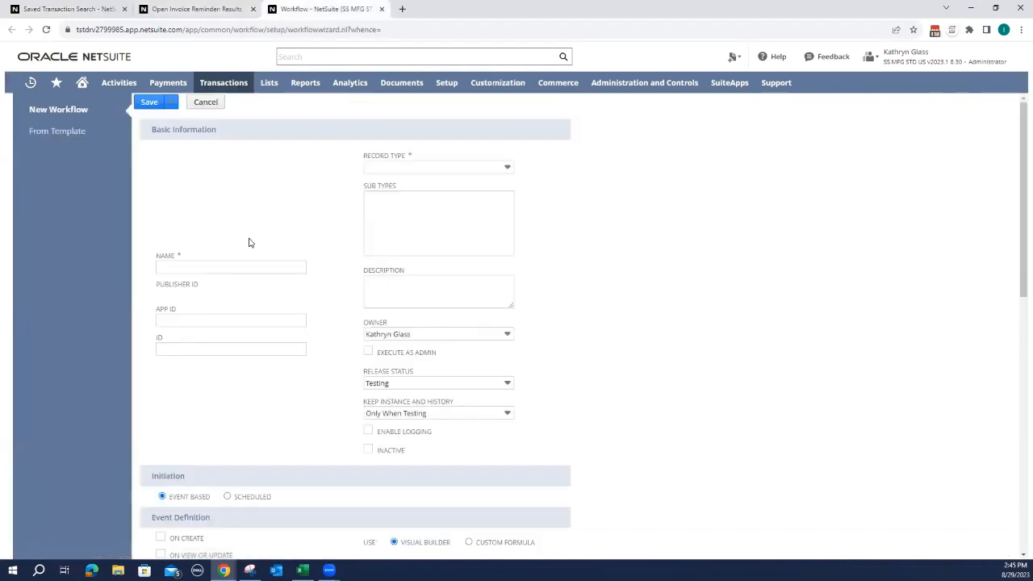
Step: Name the new workflow "Open Invoice Reminder"
click(215, 267)
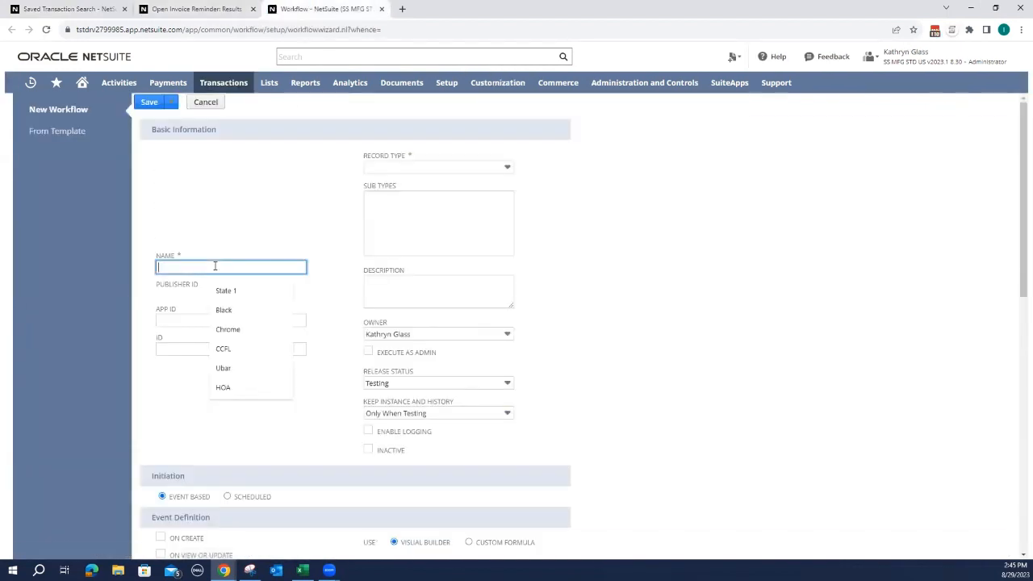
text(Open)
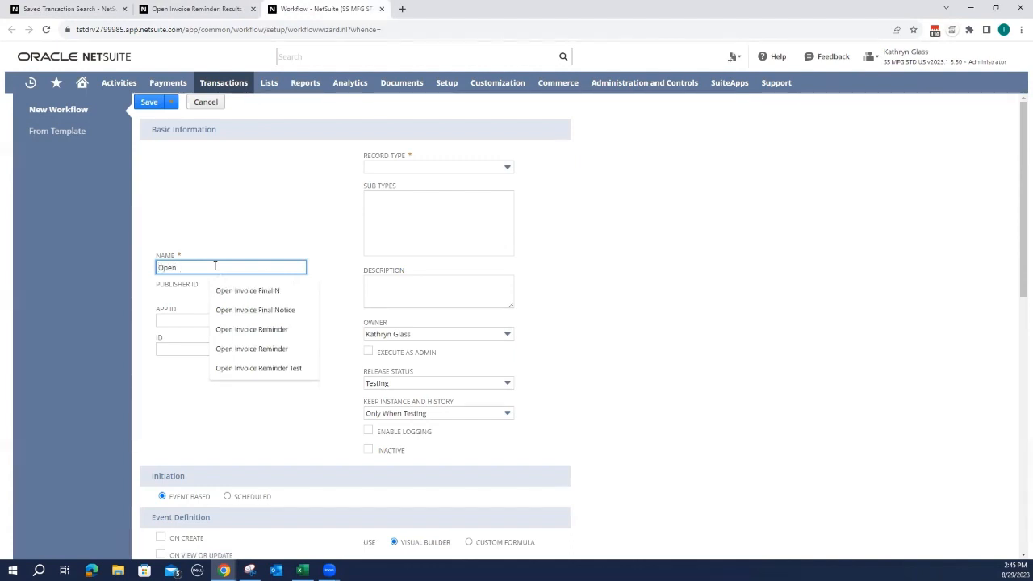
text( Invoice r)
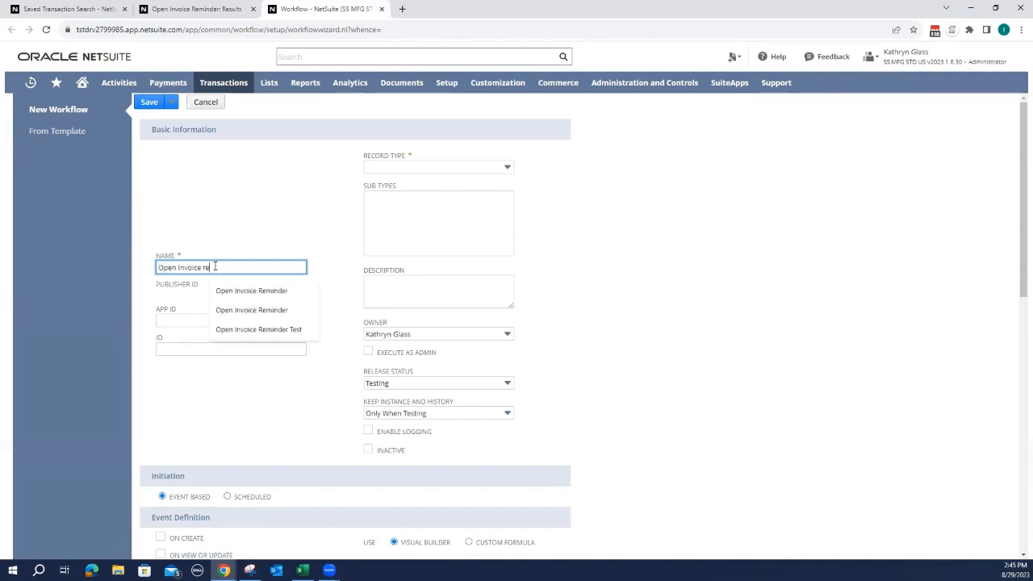
key(BackSpace)
text(Remind)
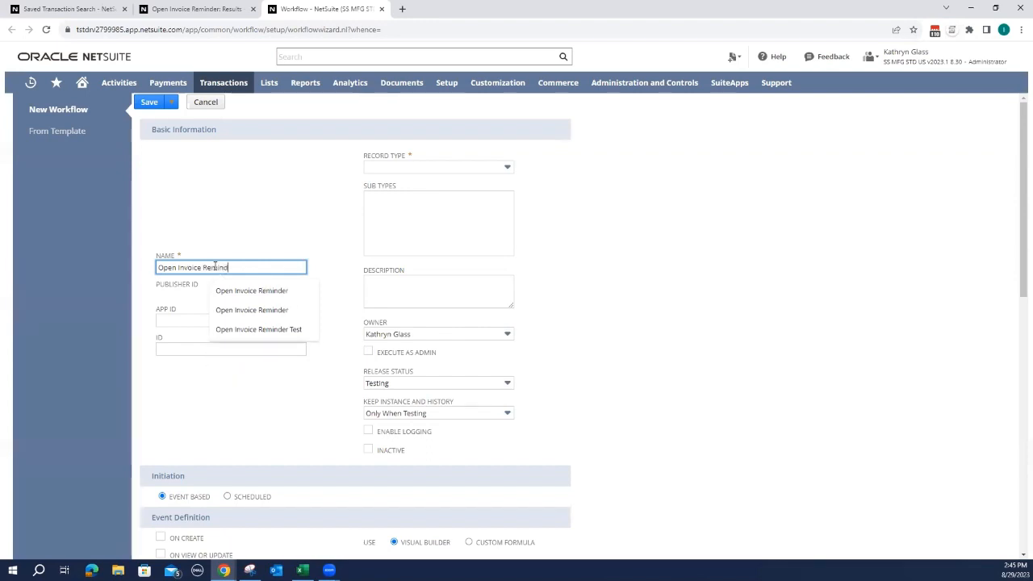
text(er)
click(241, 214)
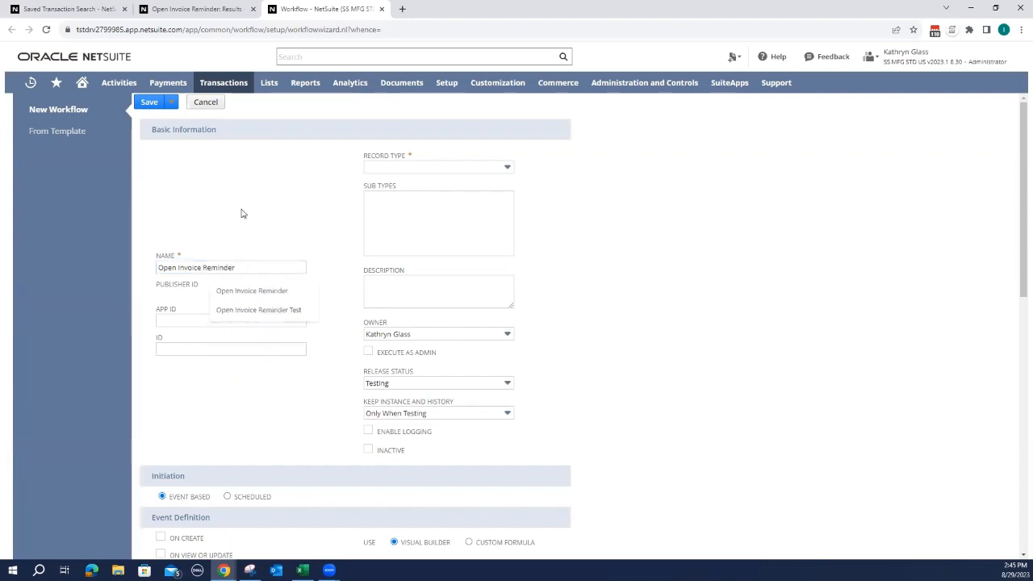
Step: Set the workflow's record type to Transaction and its sub type to Invoice
click(409, 169)
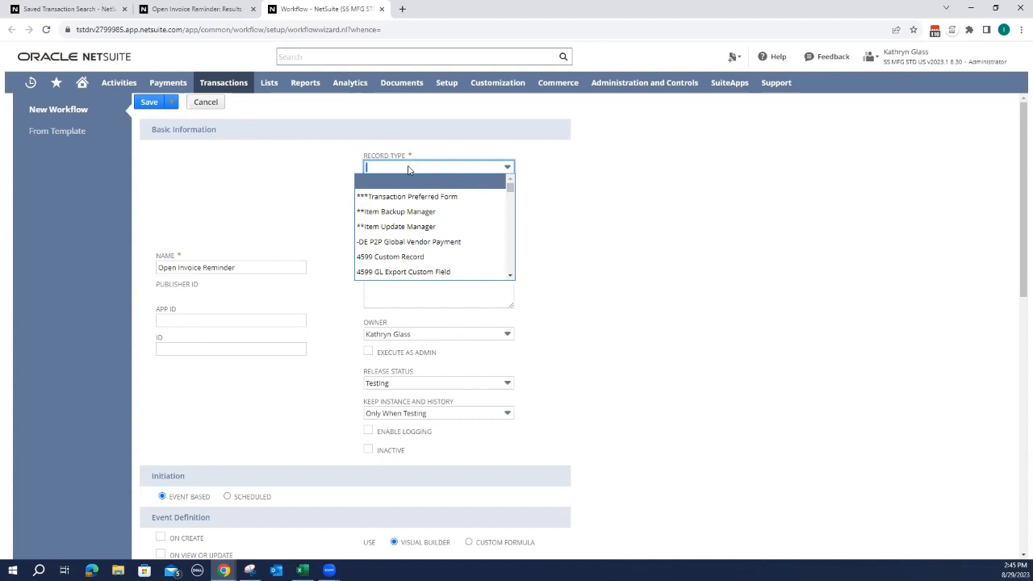
text(tr)
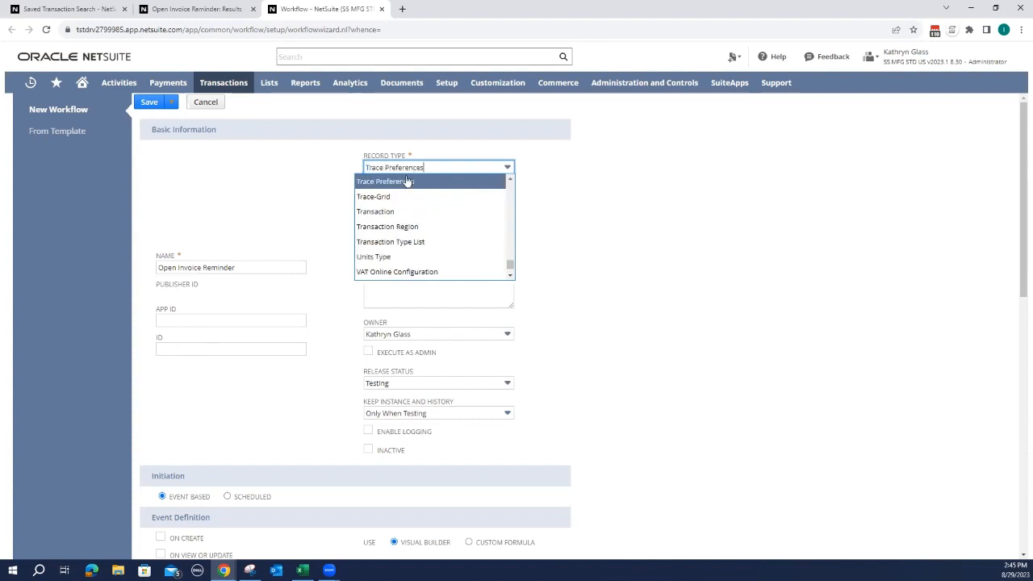
click(385, 214)
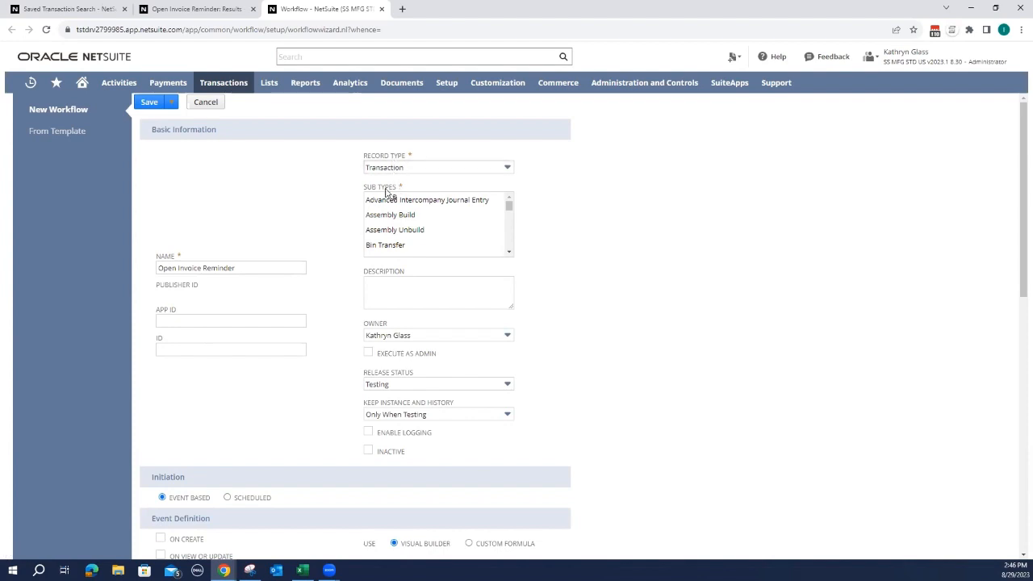
scroll(413, 222, down, 3)
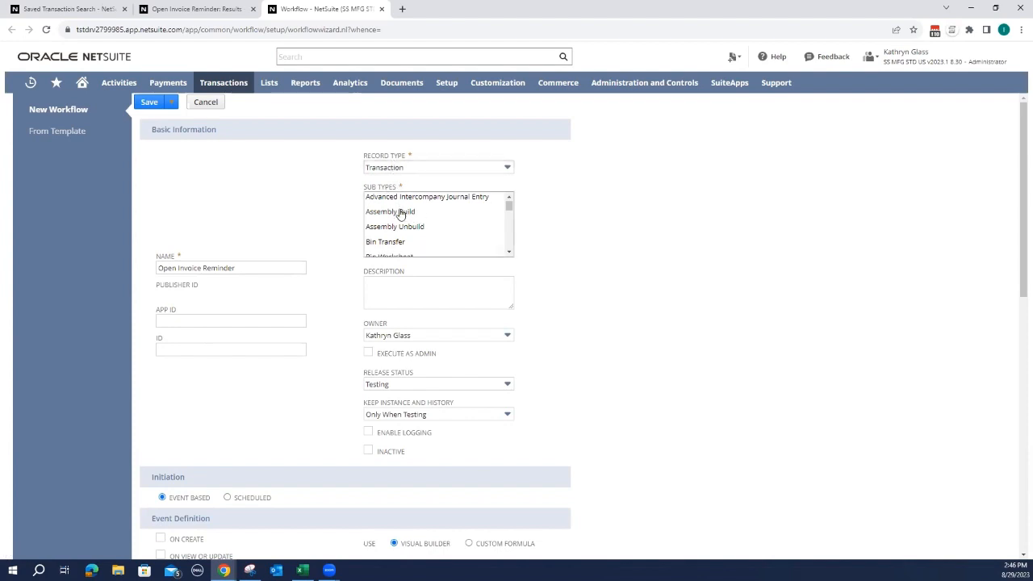
scroll(413, 223, down, 5)
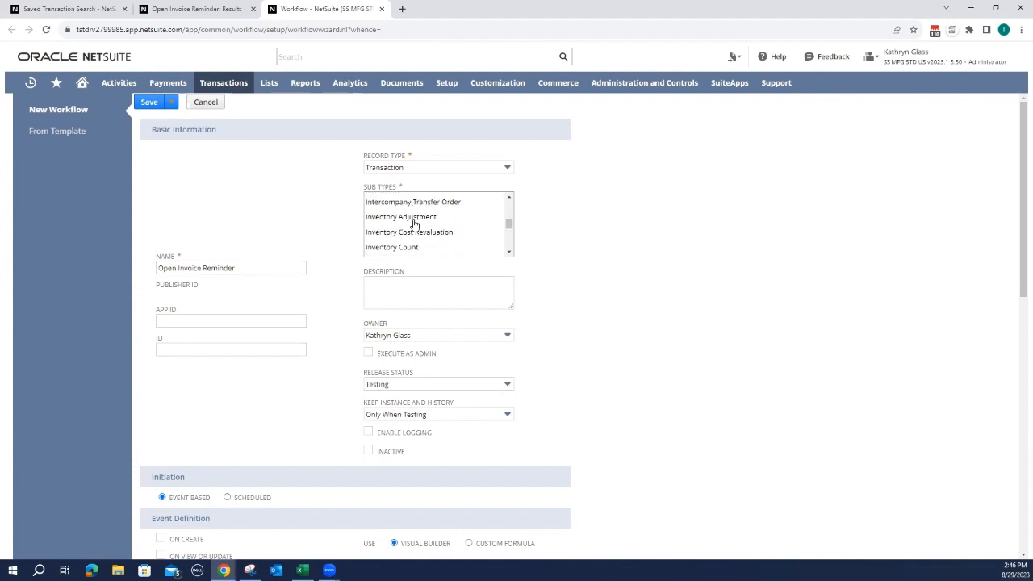
scroll(414, 223, down, 2)
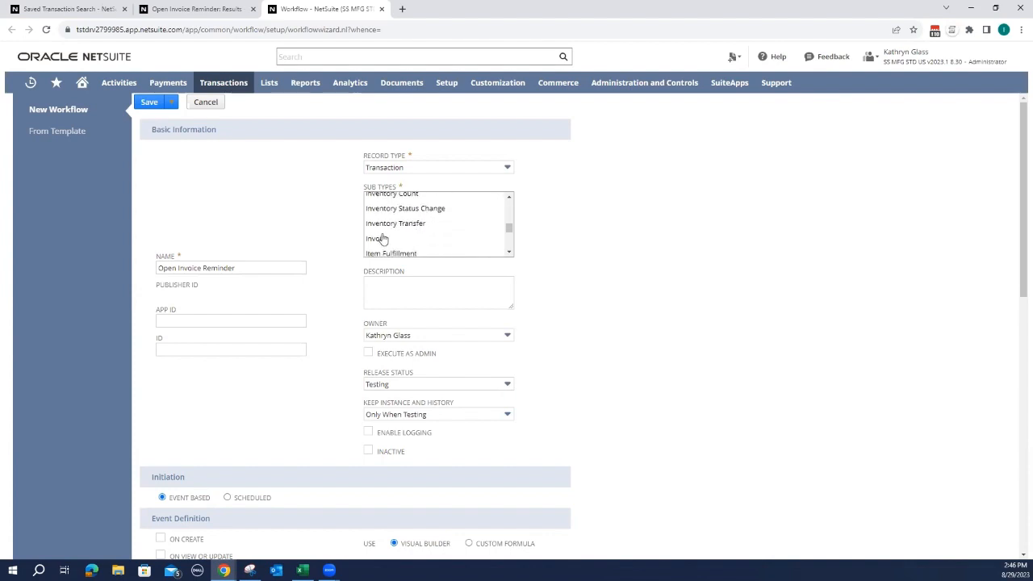
click(386, 242)
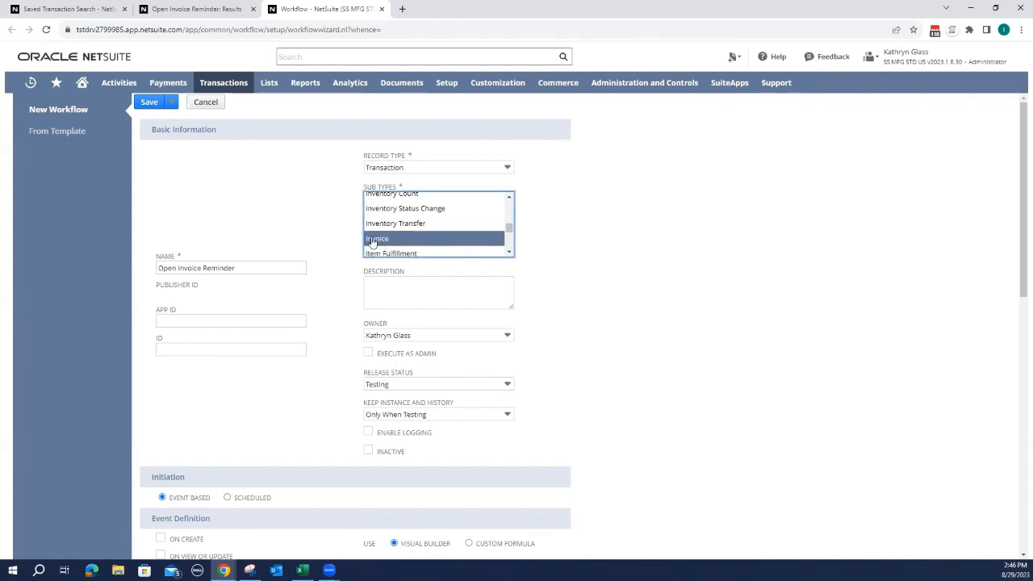
Step: Make the workflow's initiation Scheduled and use Open Invoice Reminder as its saved search filter
scroll(334, 232, down, 2)
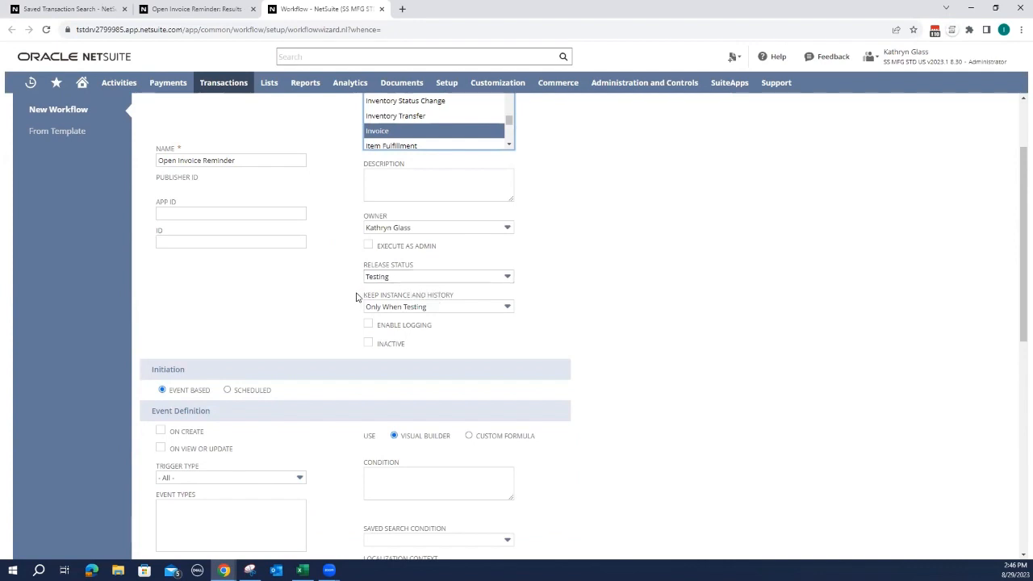
scroll(347, 296, down, 2)
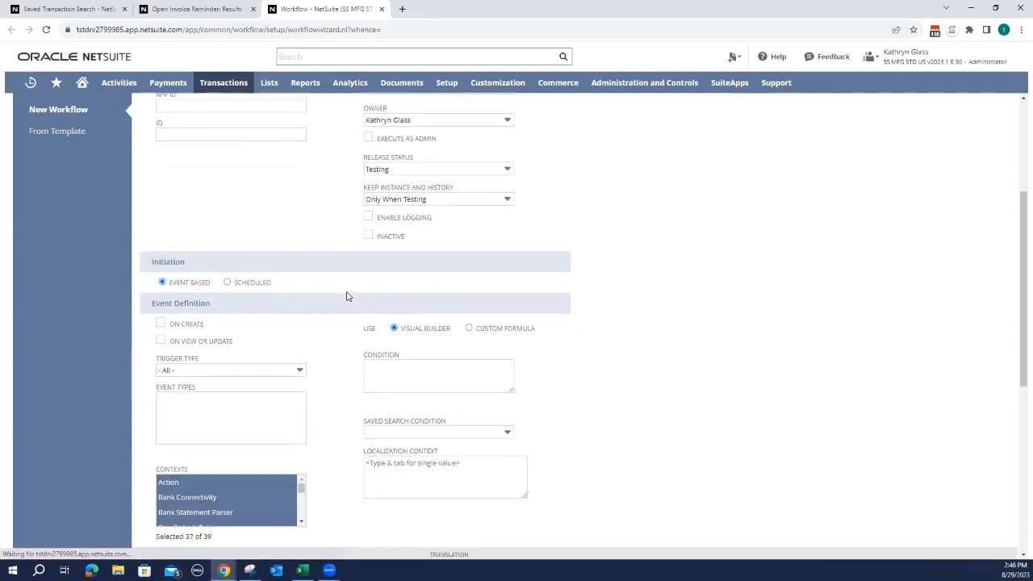
scroll(293, 313, down, 1)
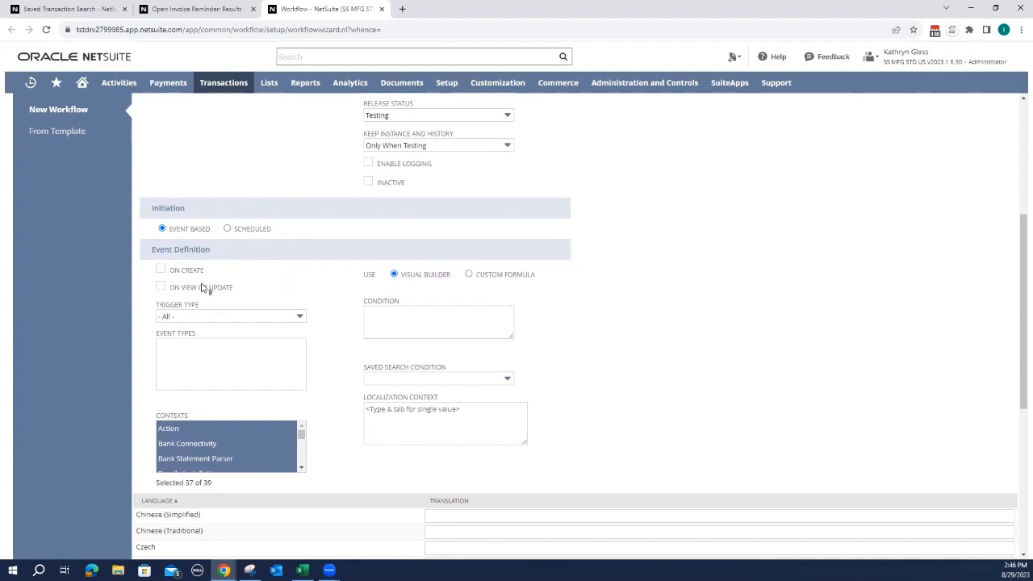
click(226, 229)
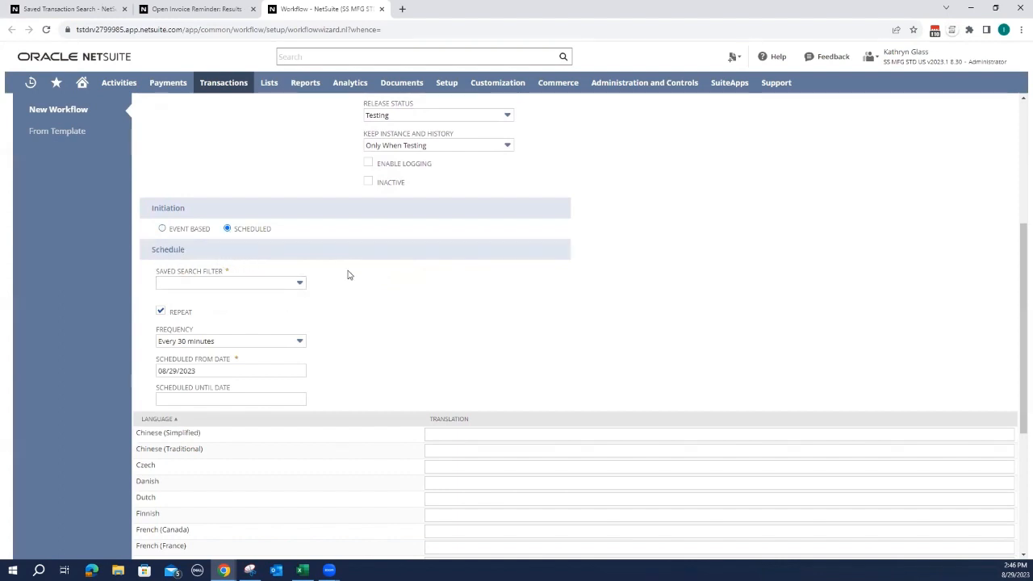
click(247, 283)
text(op)
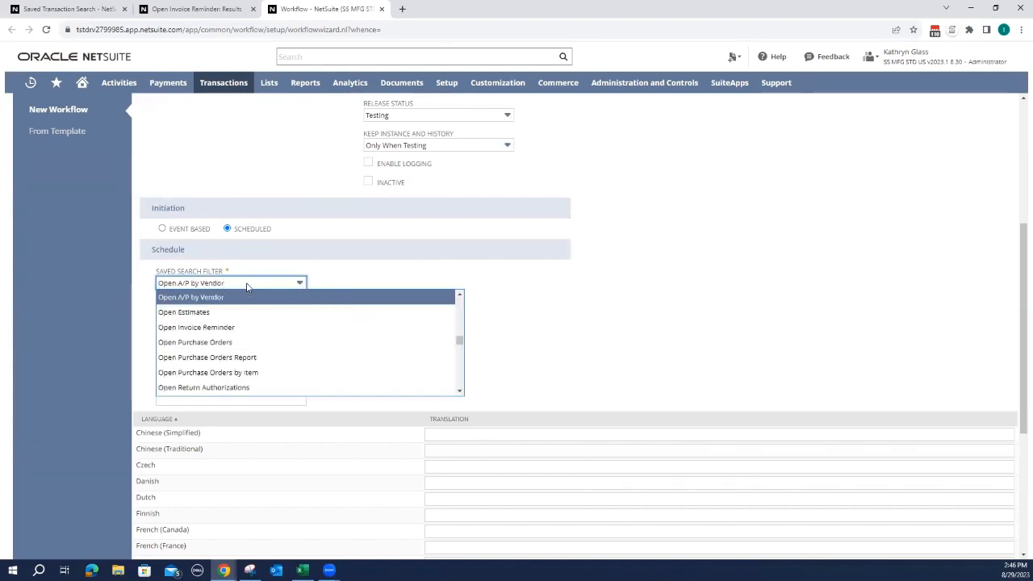
click(230, 327)
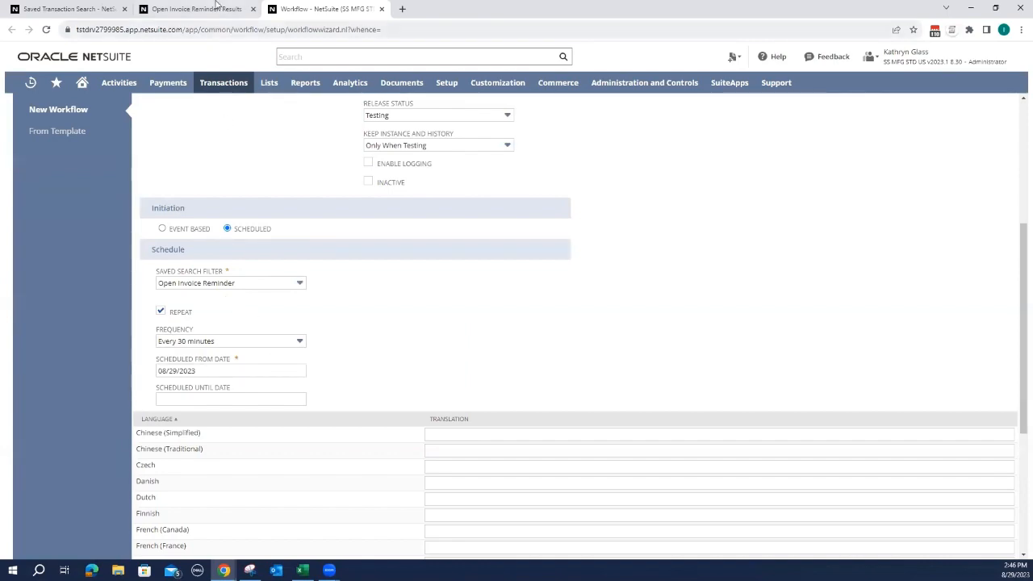
Step: Set the workflow schedule's repeat frequency to Weekly
click(216, 5)
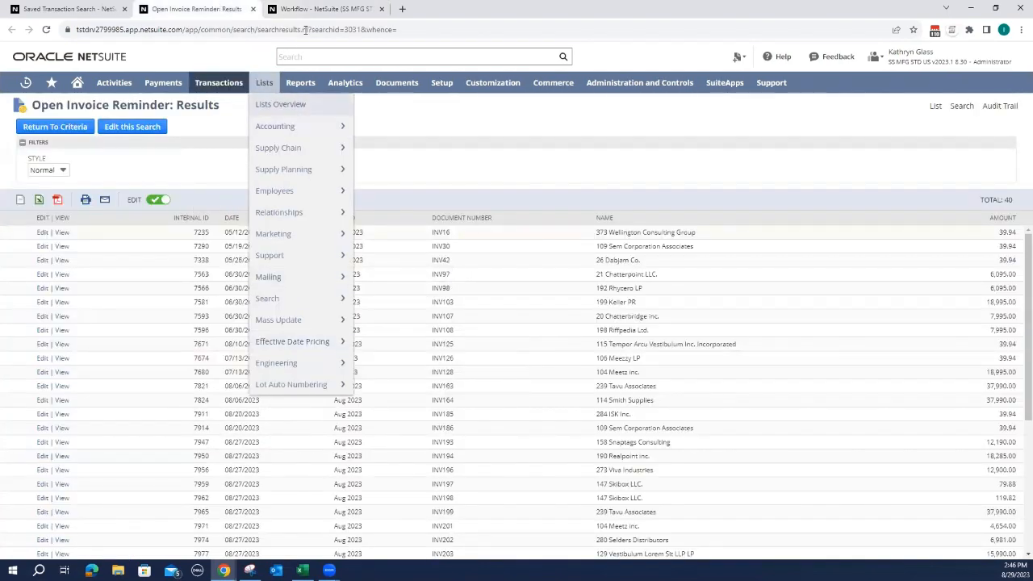
click(319, 9)
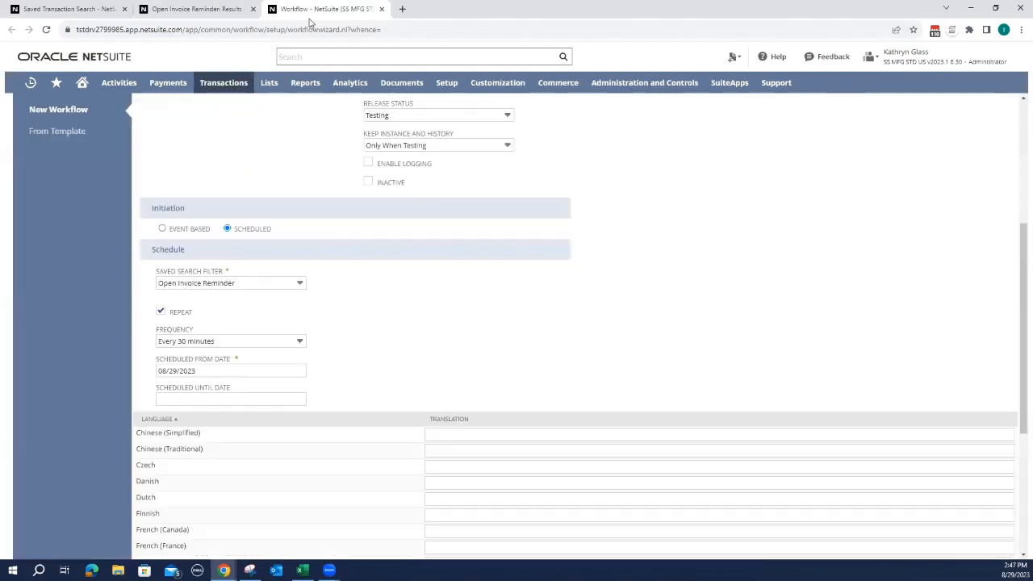
click(220, 341)
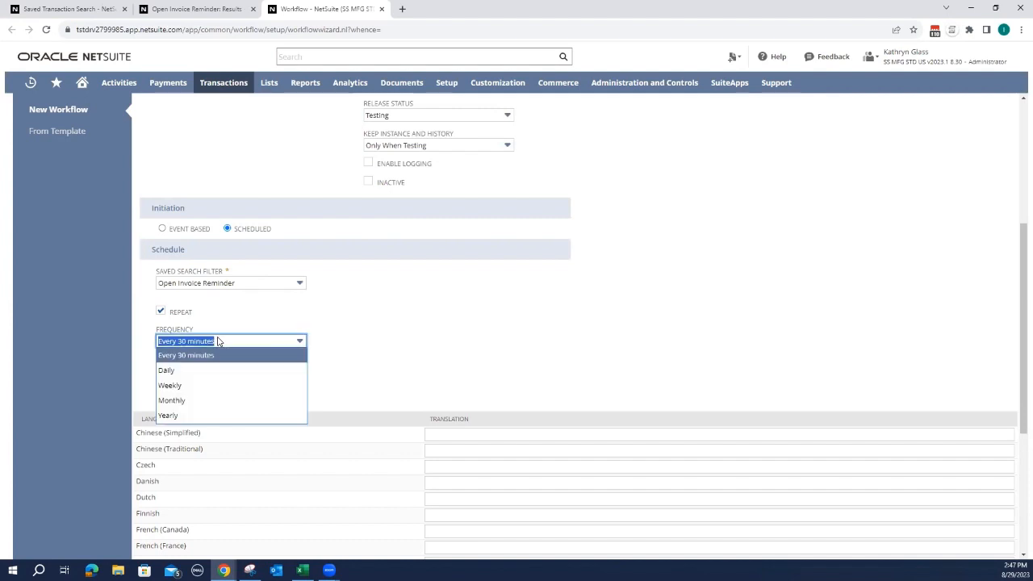
click(206, 385)
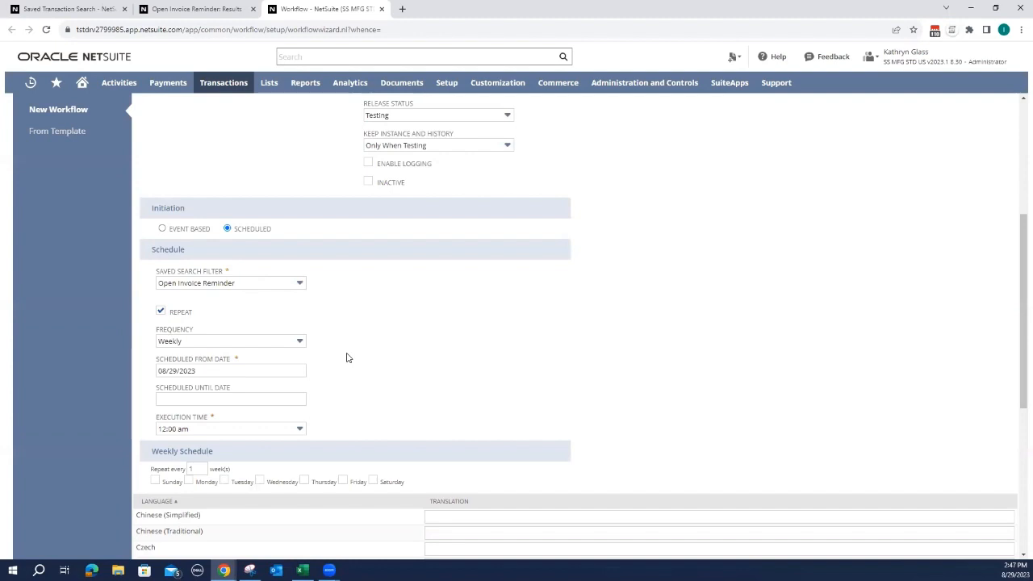
click(218, 341)
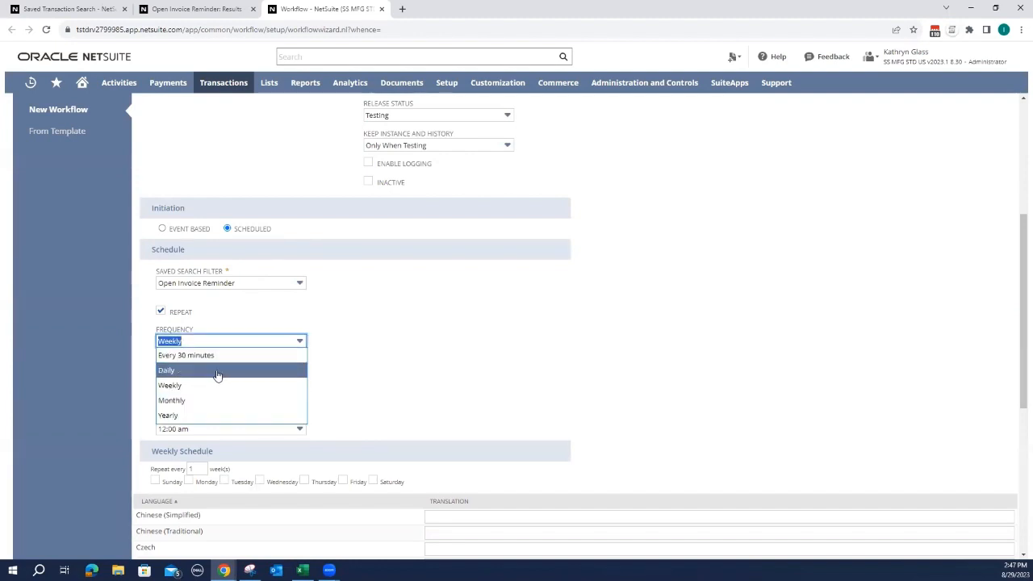
click(376, 371)
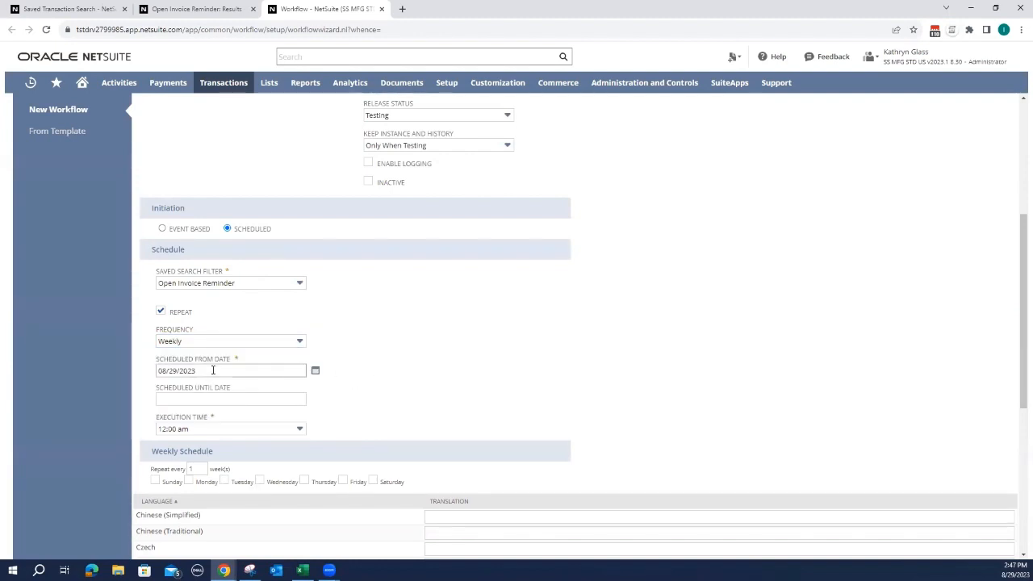
Step: Set the schedule's start date to 08/30/2023 and its execution time to 7:00 am
click(314, 371)
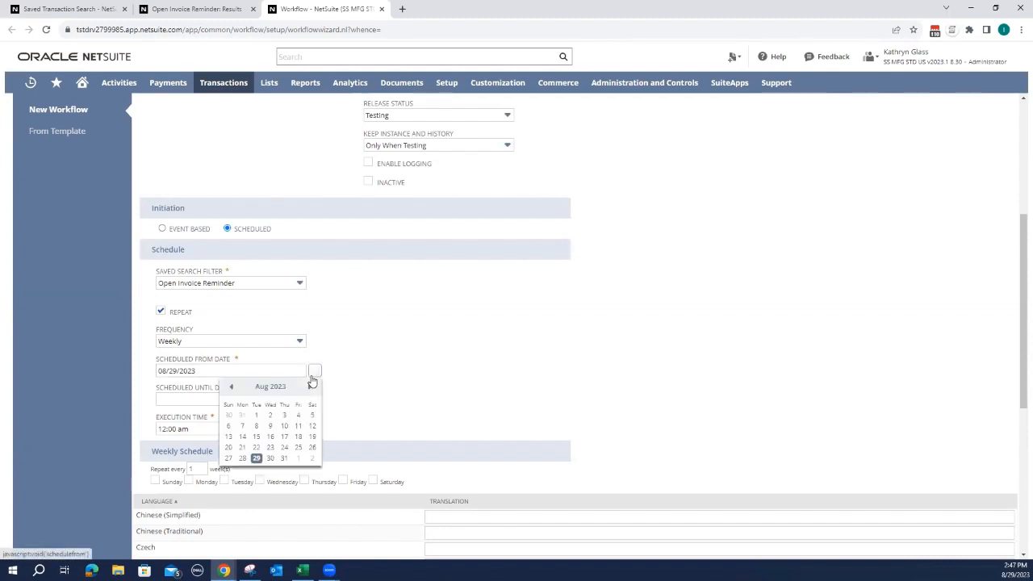
click(270, 459)
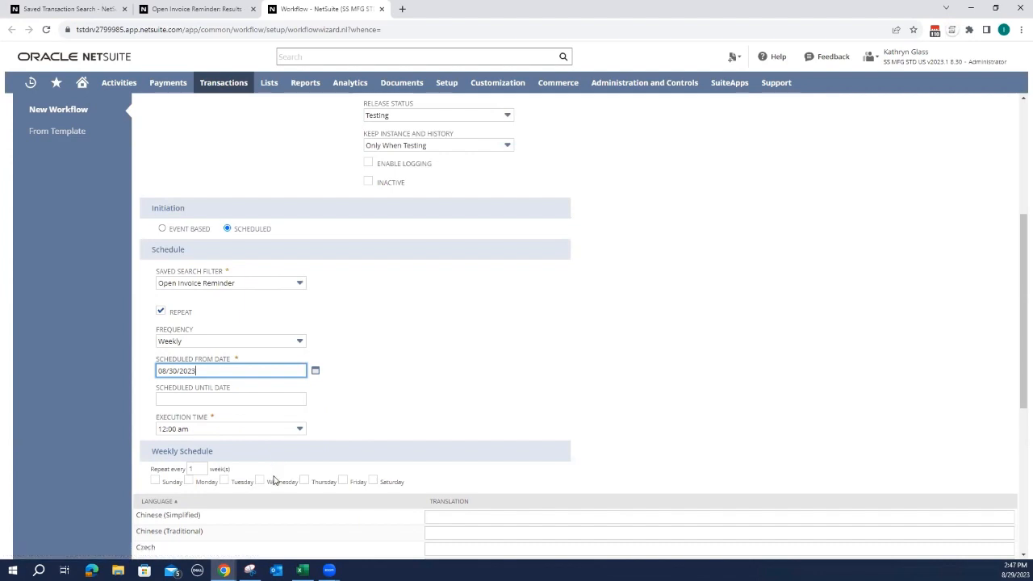
click(281, 432)
scroll(238, 472, down, 4)
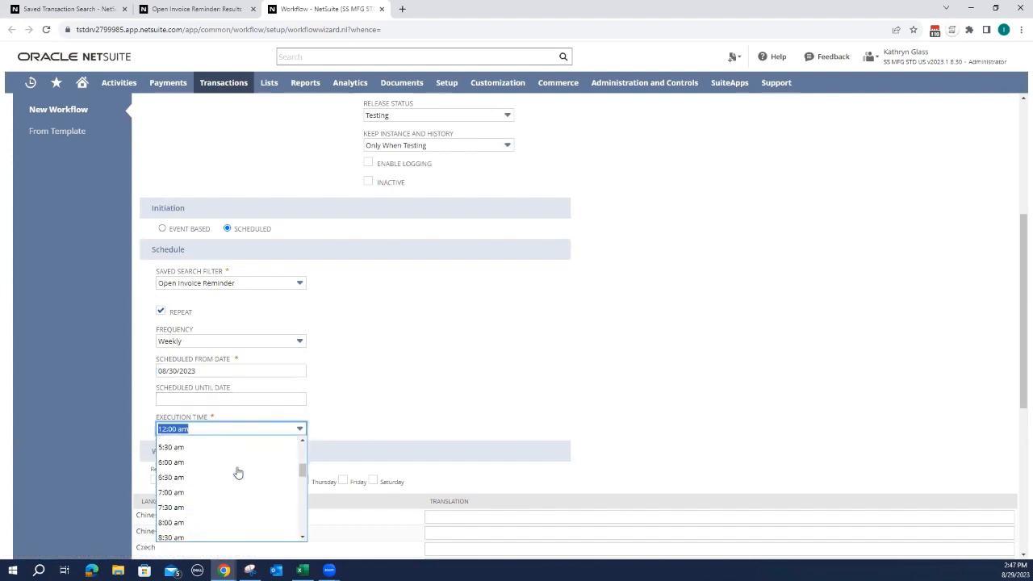
click(194, 492)
scroll(360, 403, down, 3)
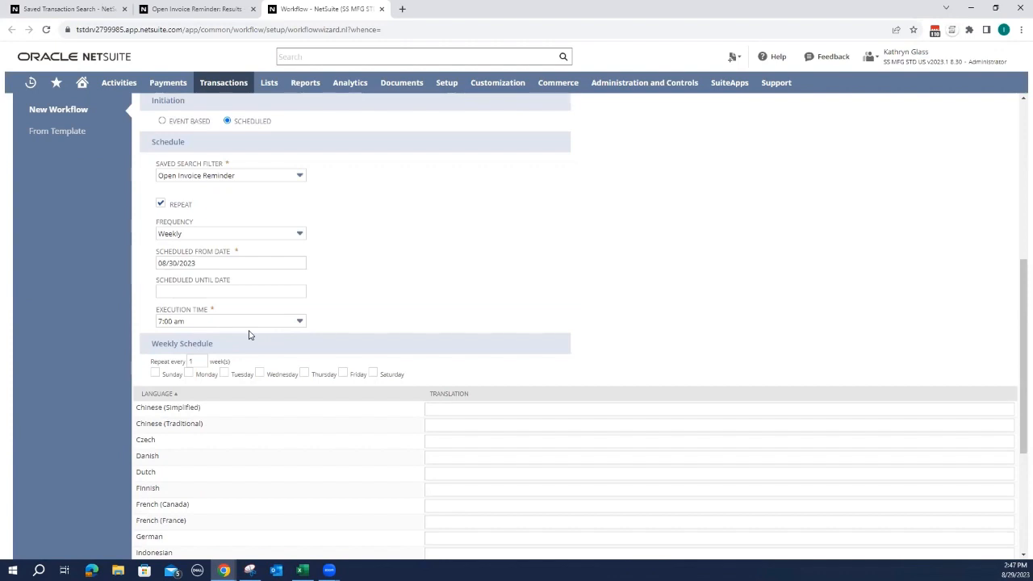
Step: Check the start date's weekday on the calendar and make the weekly schedule run on Wednesday
click(273, 259)
click(314, 263)
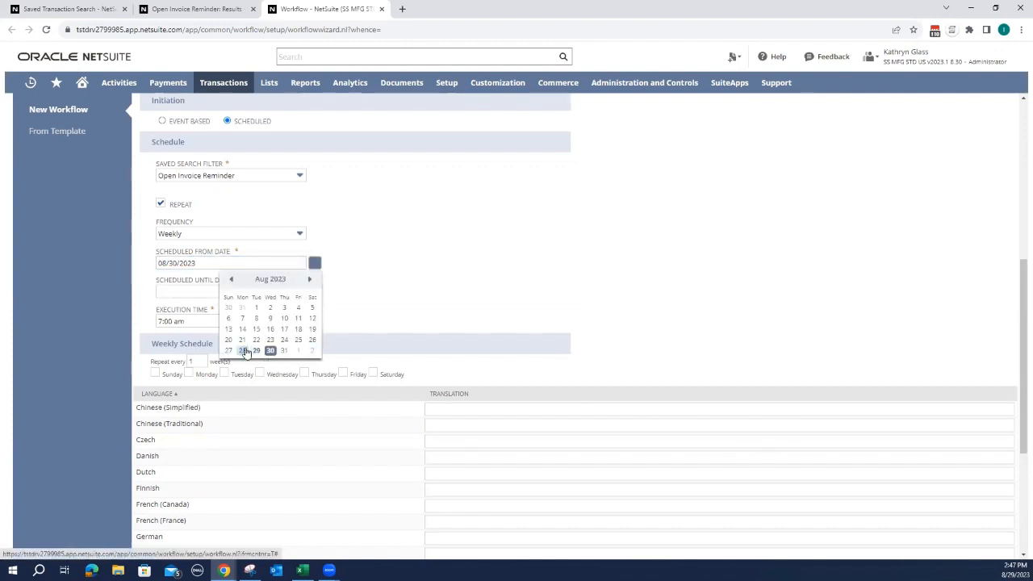
click(353, 311)
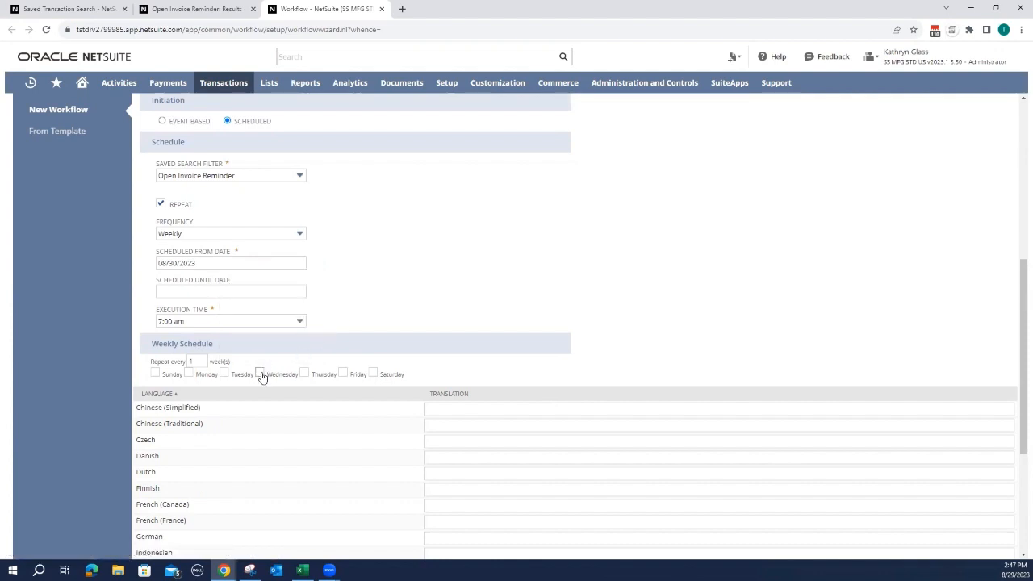
click(259, 374)
Step: Save the new workflow, accept resubmitting the form, and go back from the resulting notice page
scroll(323, 358, up, 5)
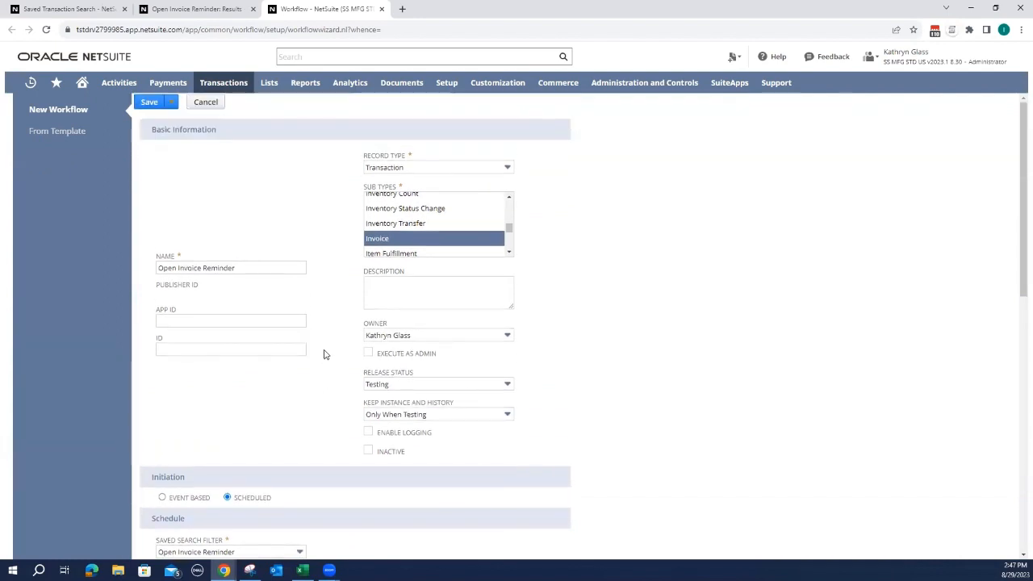
click(148, 106)
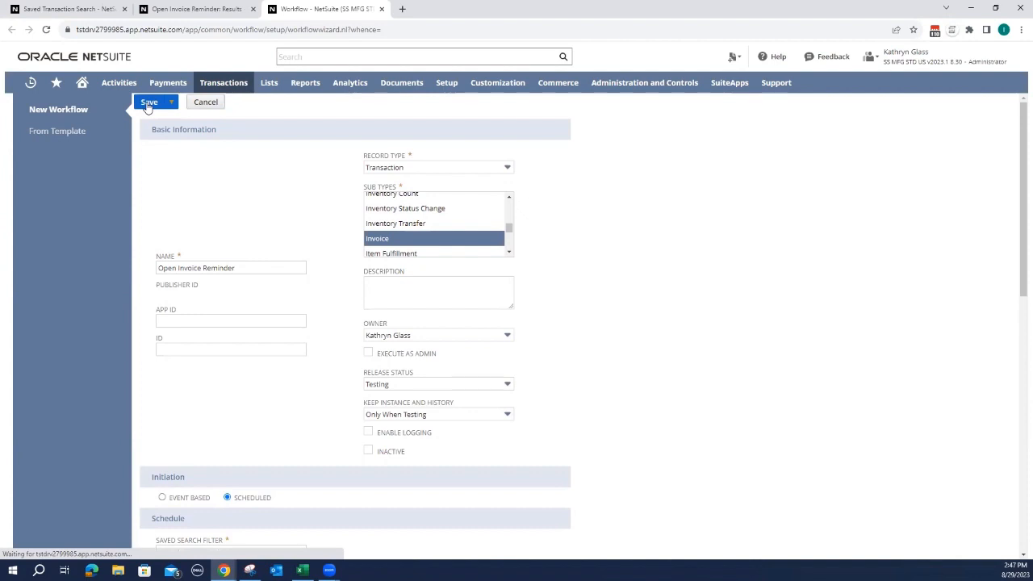
click(148, 106)
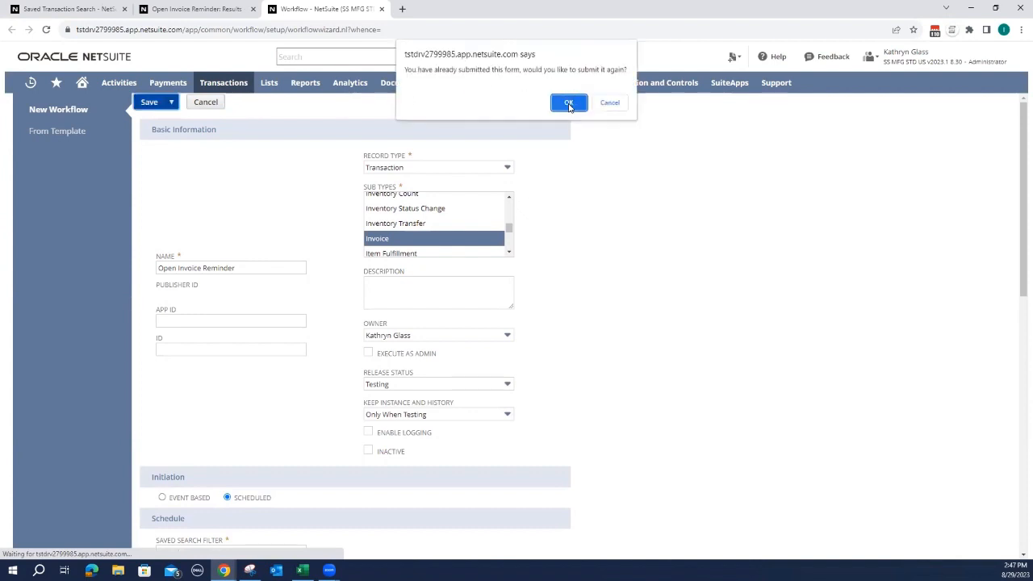
click(566, 103)
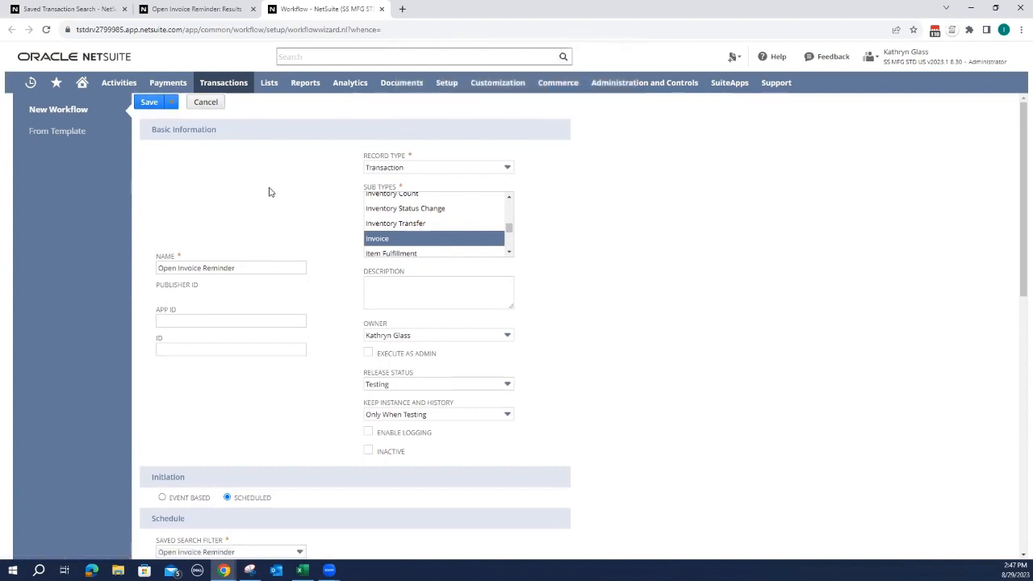
scroll(270, 192, down, 10)
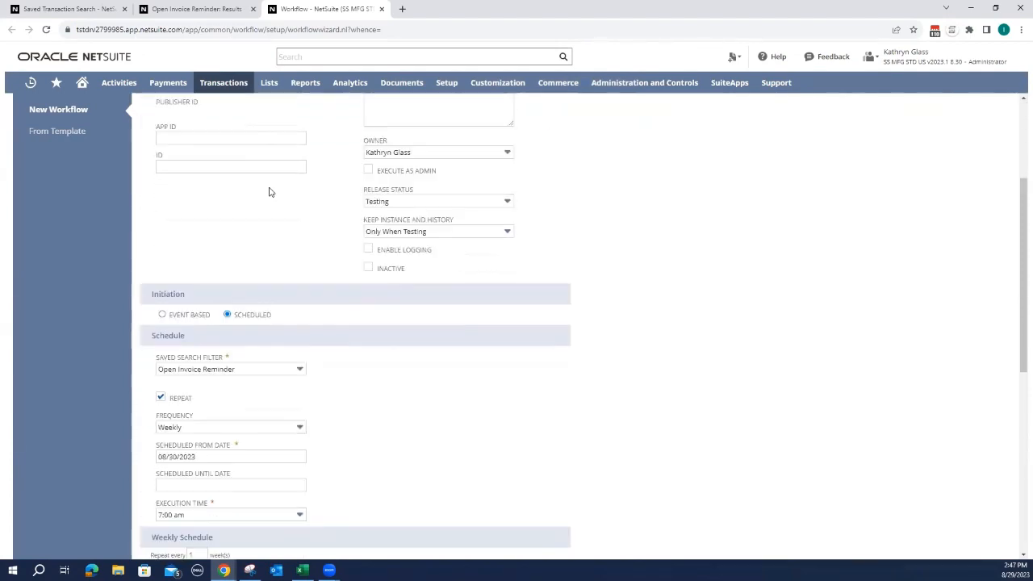
scroll(270, 192, up, 12)
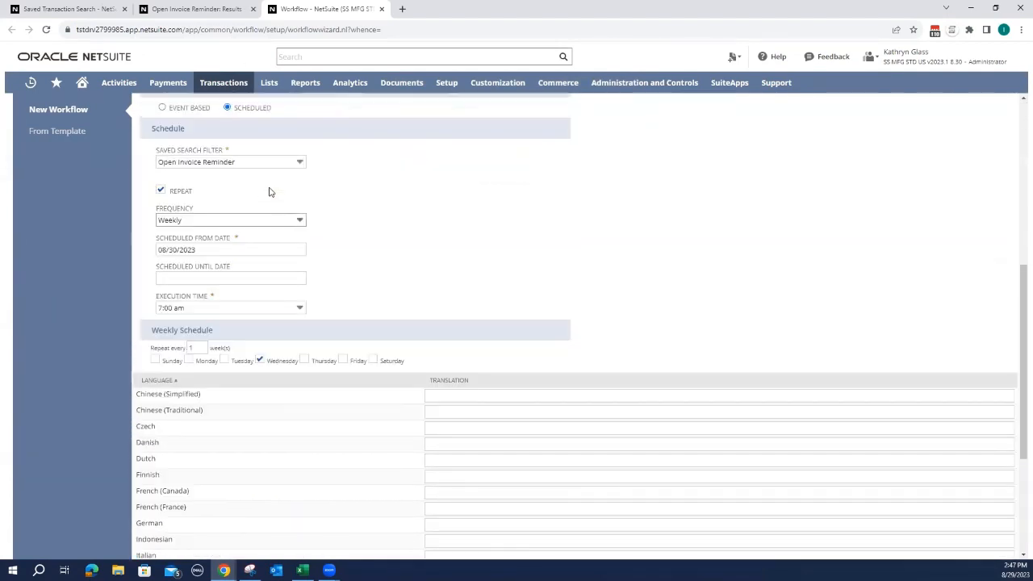
click(169, 106)
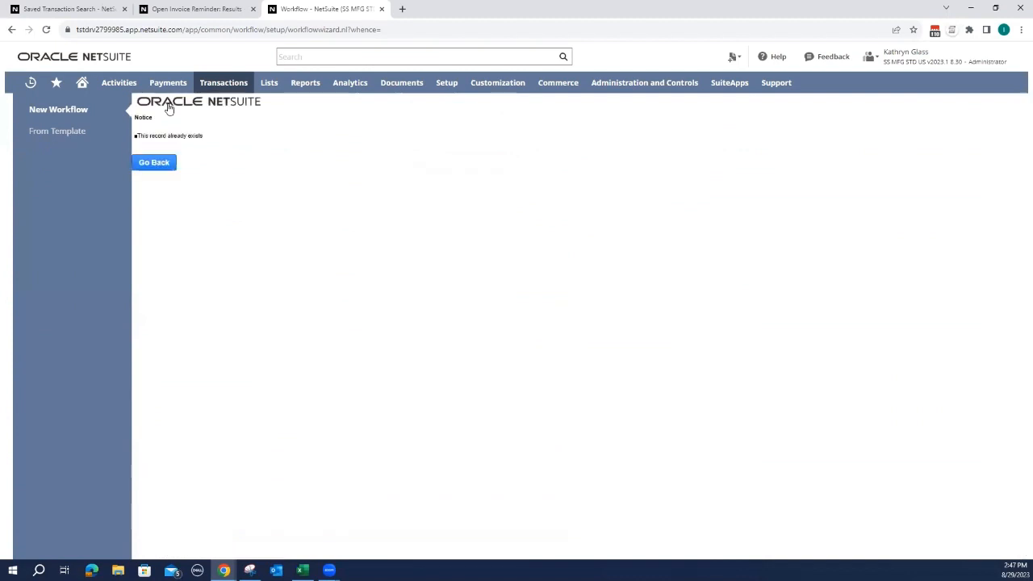
click(165, 171)
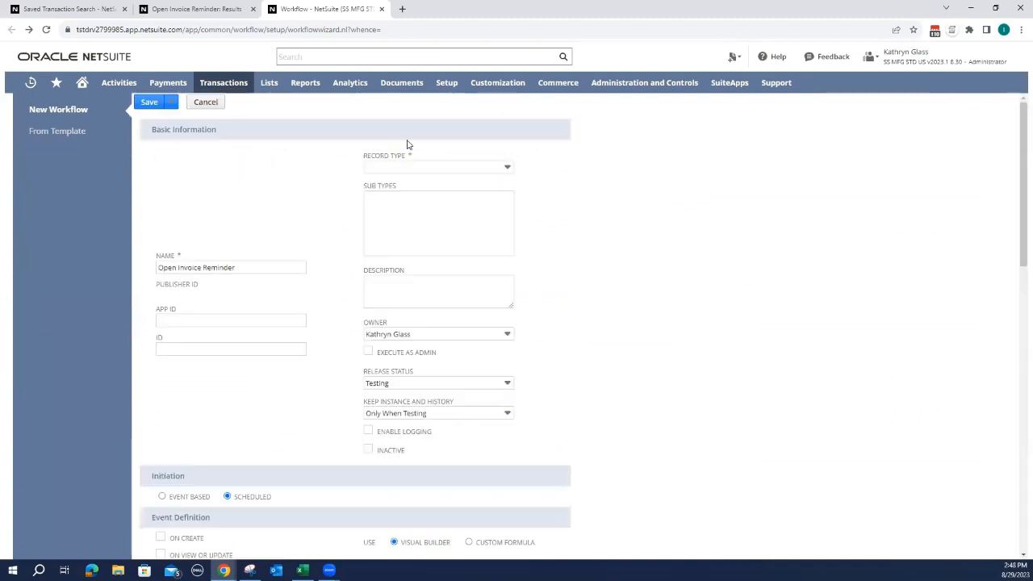
Step: Go to the list of workflows and open Open Invoice Reminder for editing
mouse_move(479, 89)
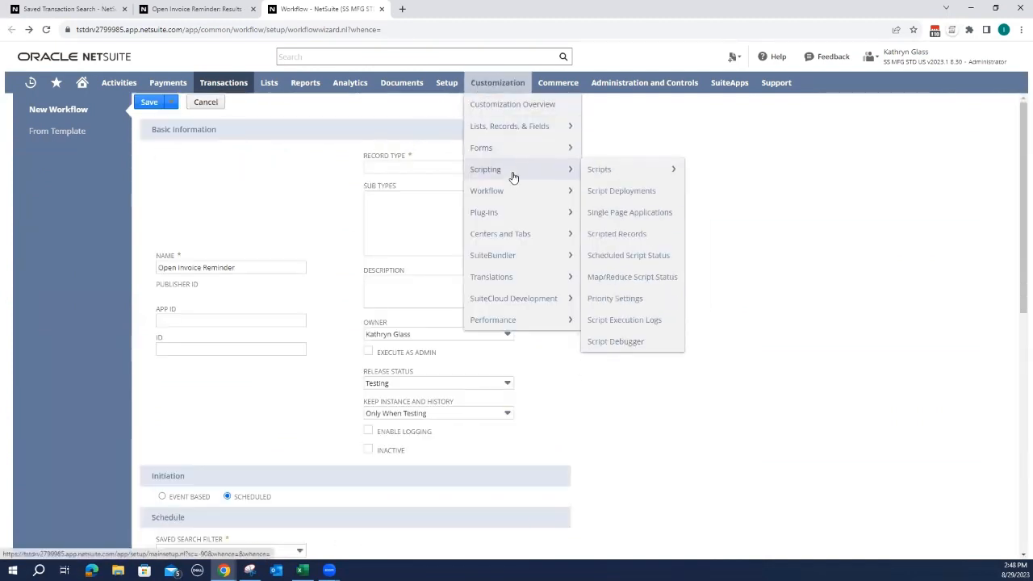
mouse_move(525, 192)
click(611, 192)
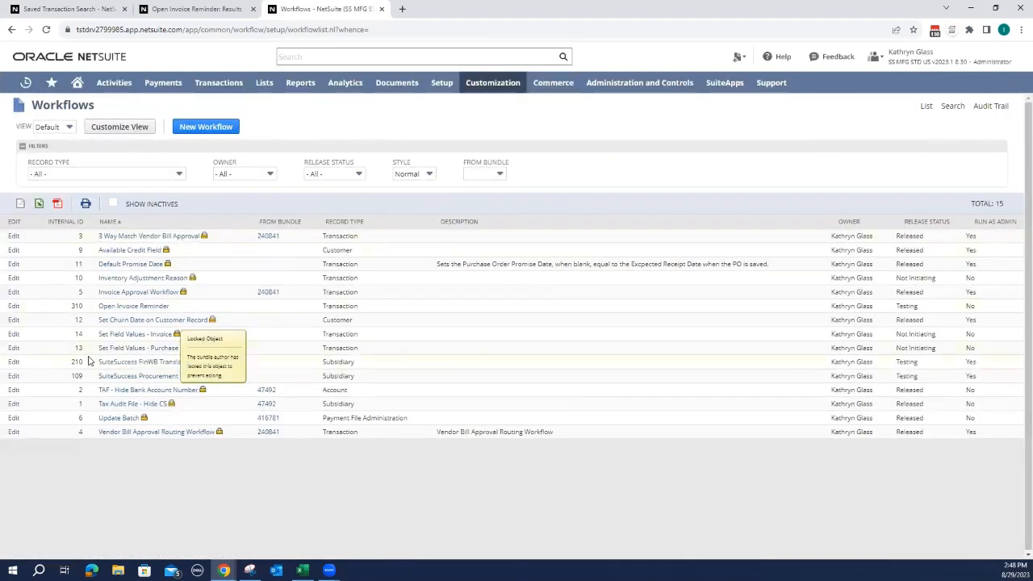
click(14, 308)
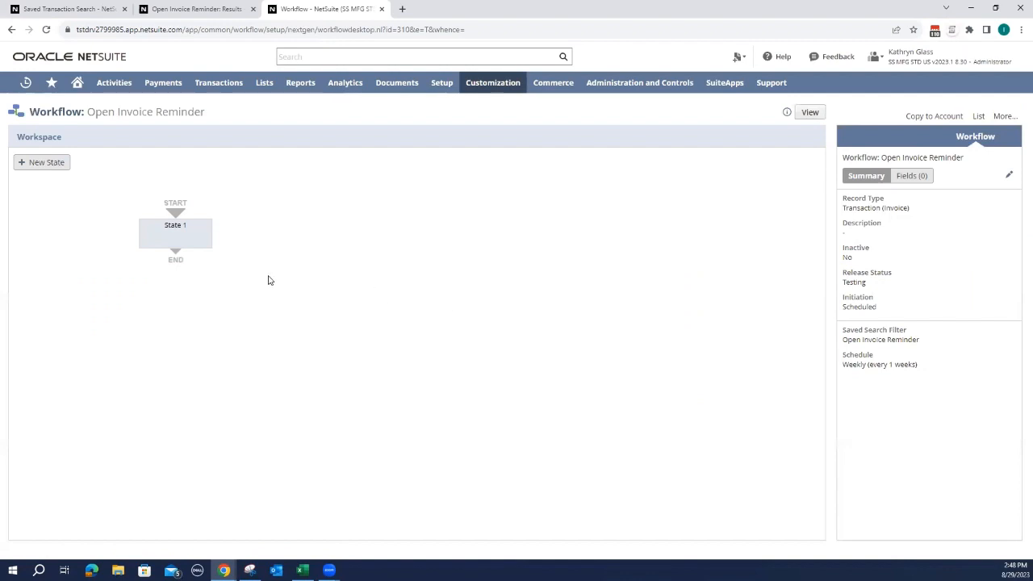
Step: Edit State 1 of the workflow and start a new Send Email action for it
click(197, 235)
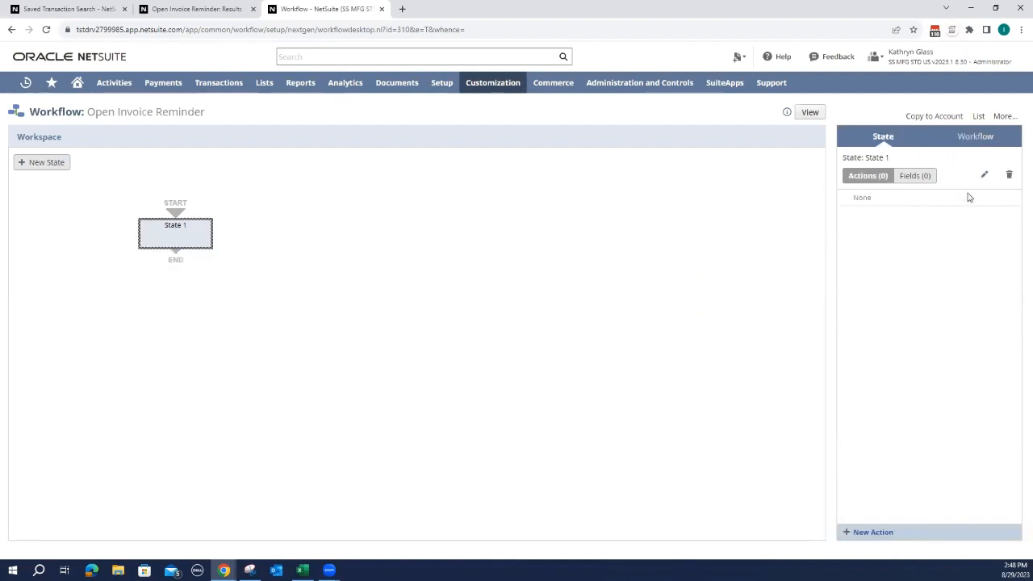
click(985, 176)
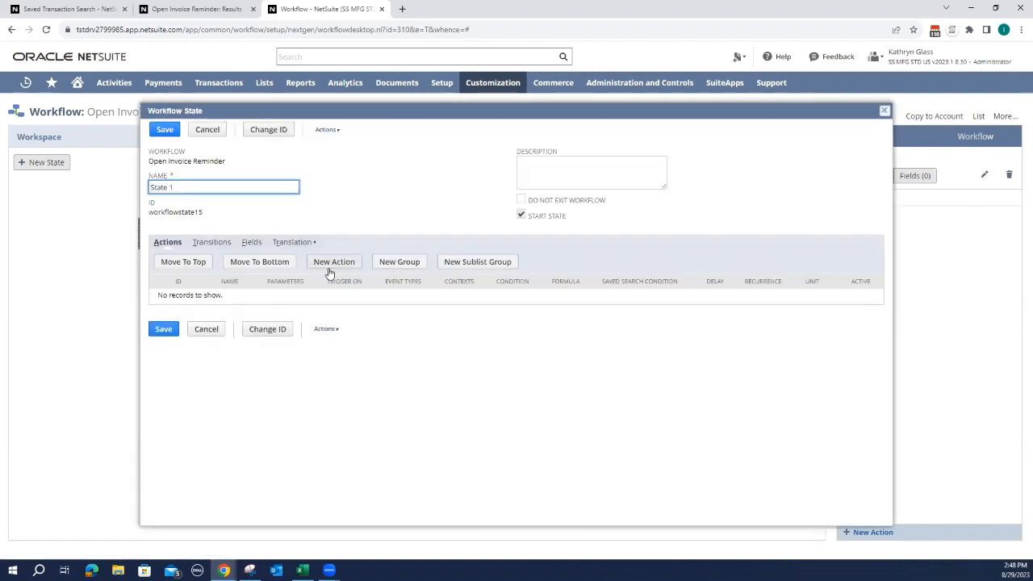
click(340, 267)
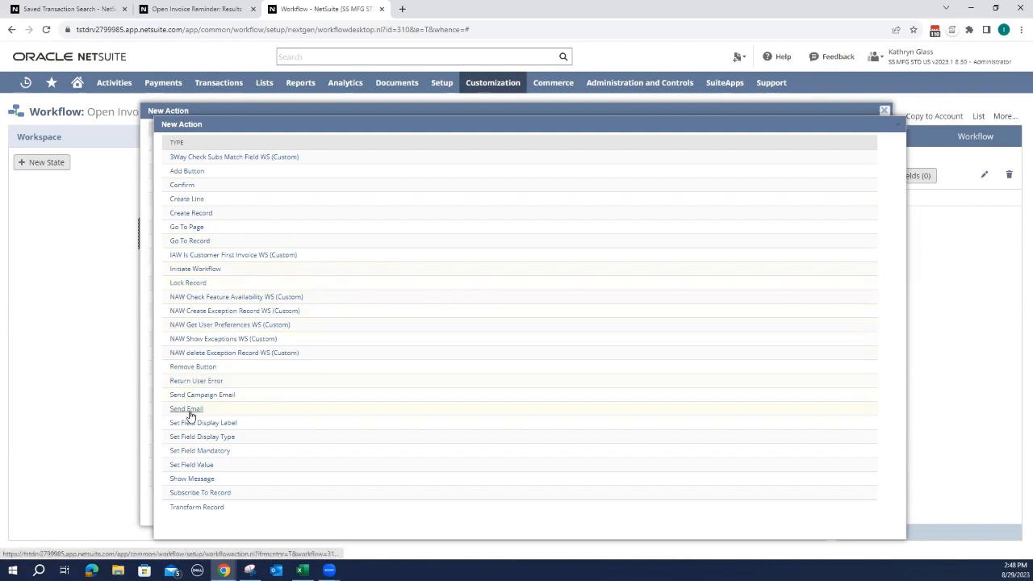
click(191, 414)
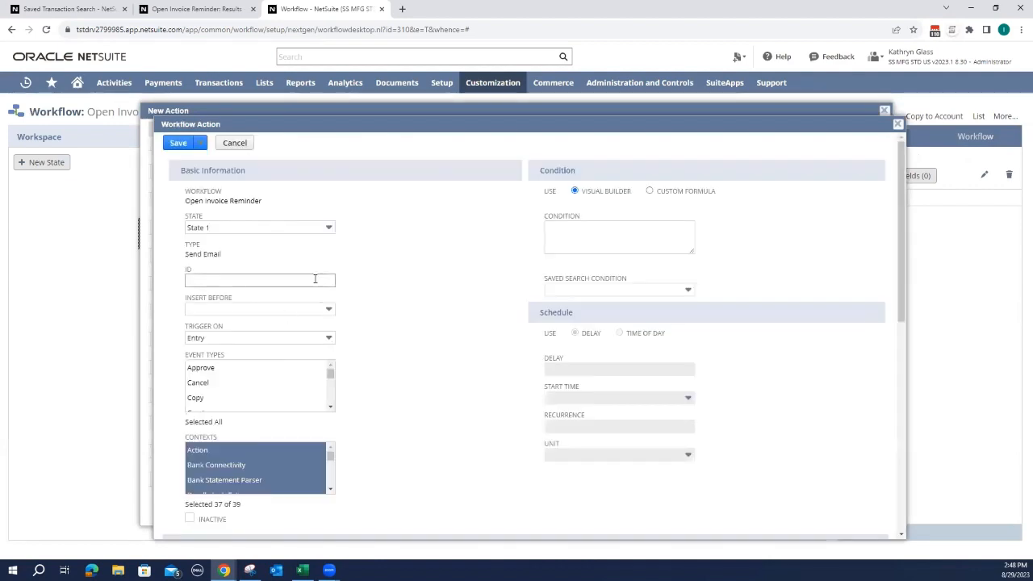
Step: Set the email action's specific sender to the workflow owner, keeping the default trigger and condition settings
scroll(331, 286, down, 1)
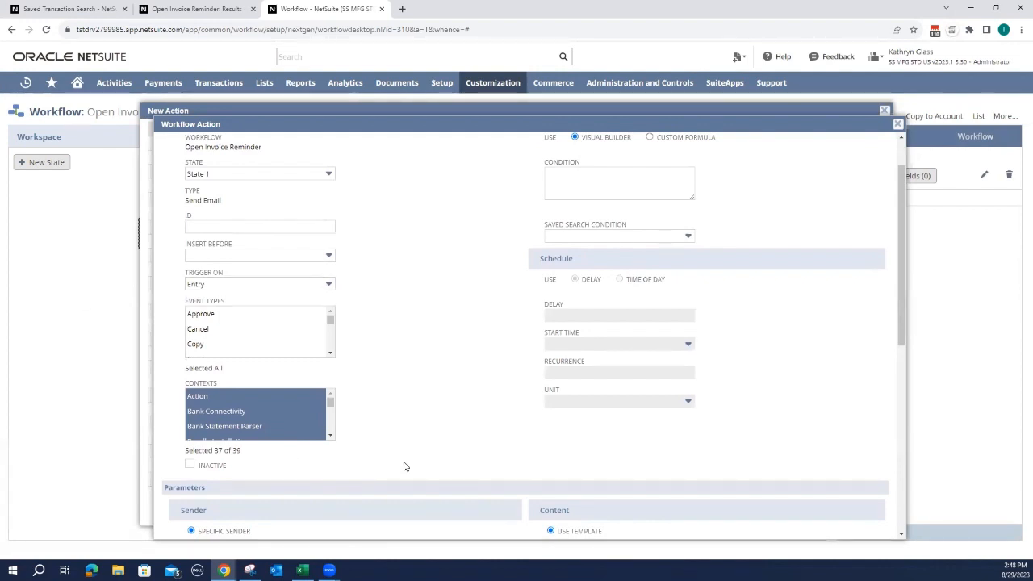
scroll(380, 390, up, 1)
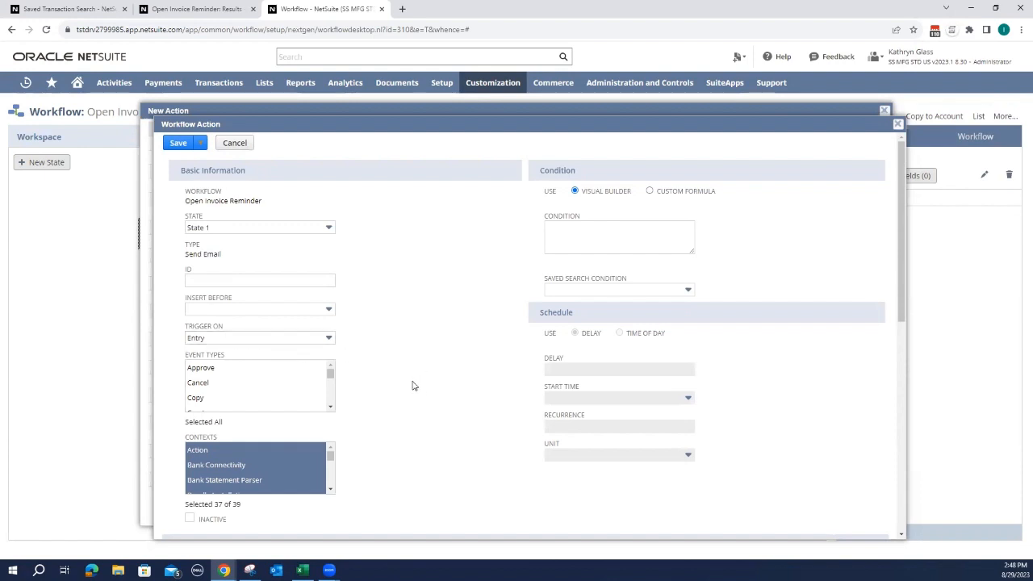
scroll(412, 386, down, 2)
scroll(412, 386, down, 4)
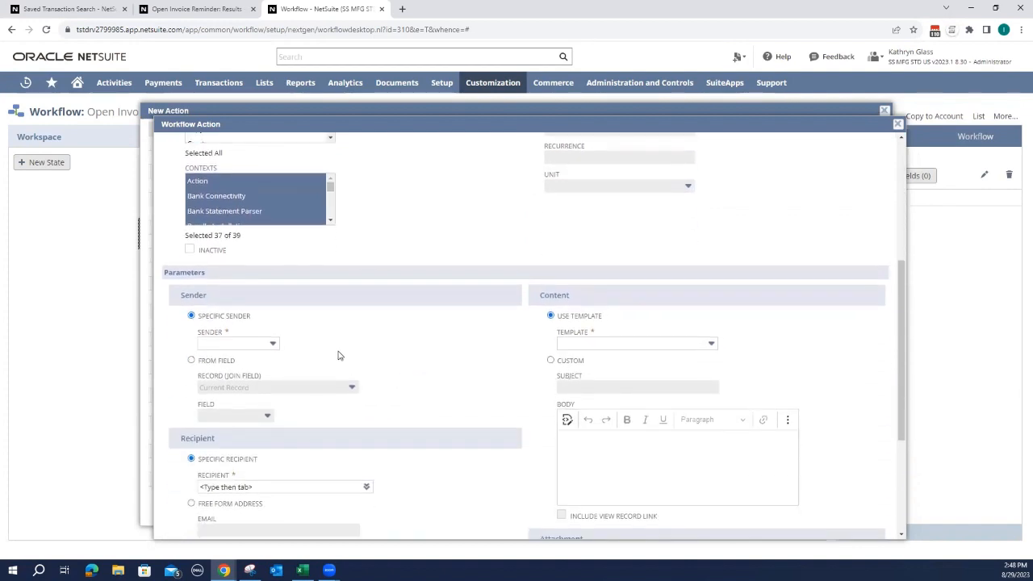
scroll(339, 356, down, 2)
scroll(325, 350, up, 1)
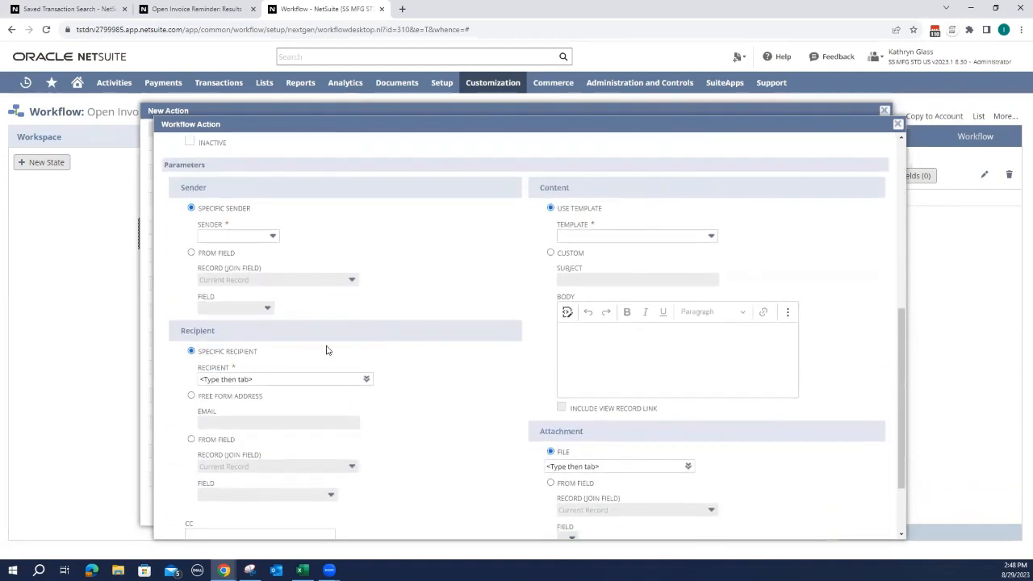
click(228, 236)
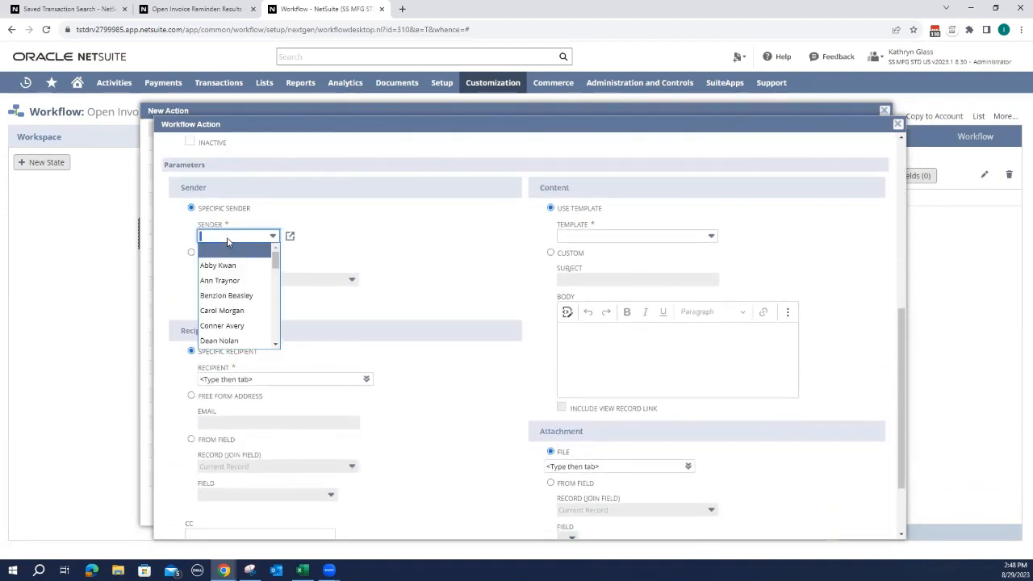
scroll(232, 267, down, 5)
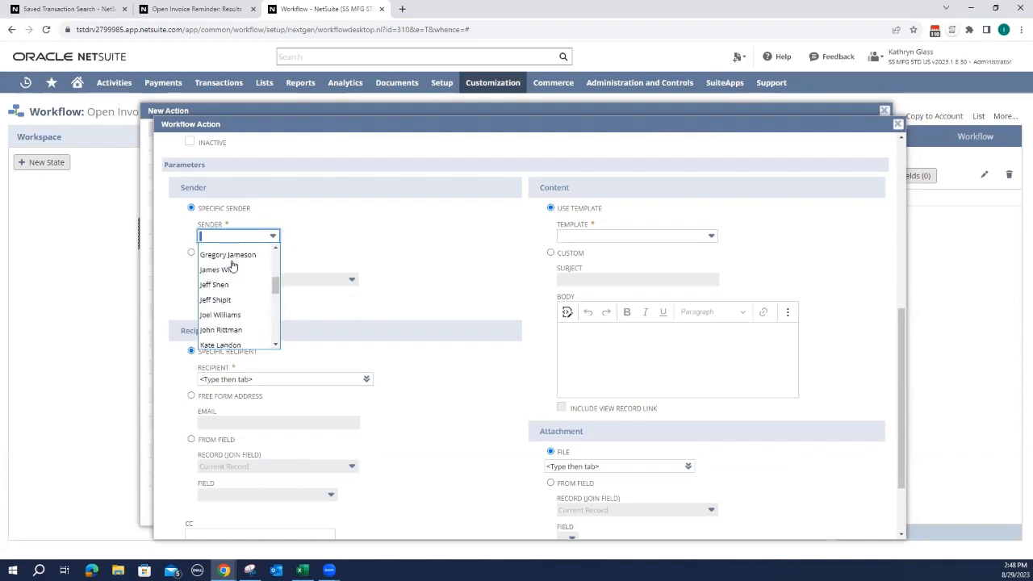
scroll(232, 266, down, 2)
click(232, 250)
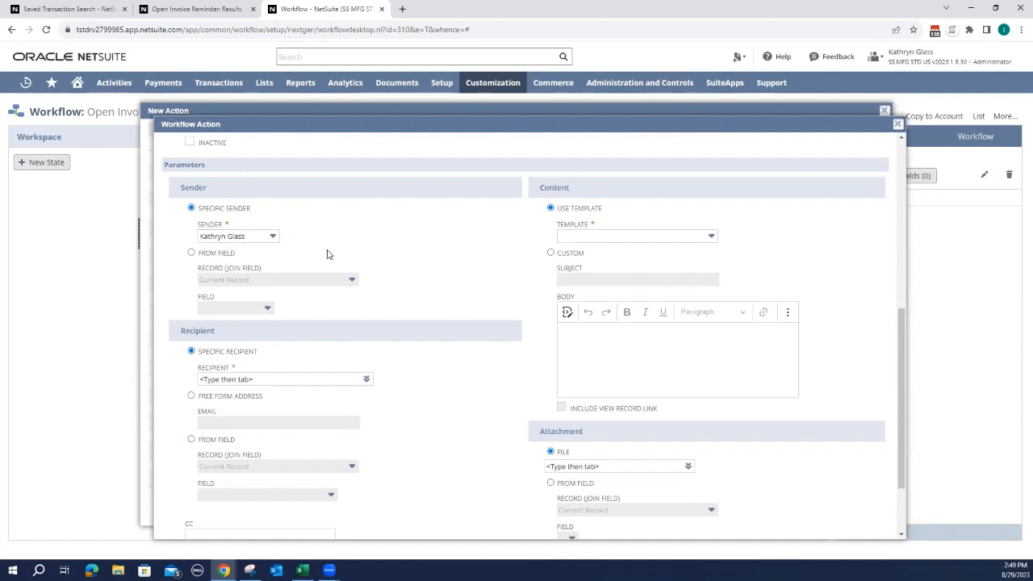
scroll(393, 253, down, 1)
scroll(393, 254, down, 1)
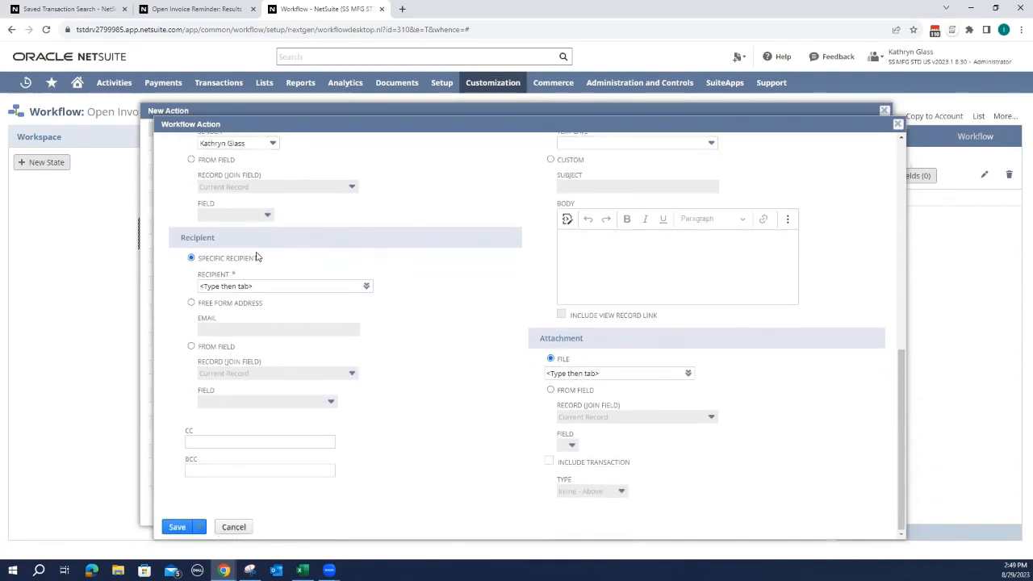
Step: Set the email's recipient to come from a field, using the Customer record's E-mail field
click(191, 347)
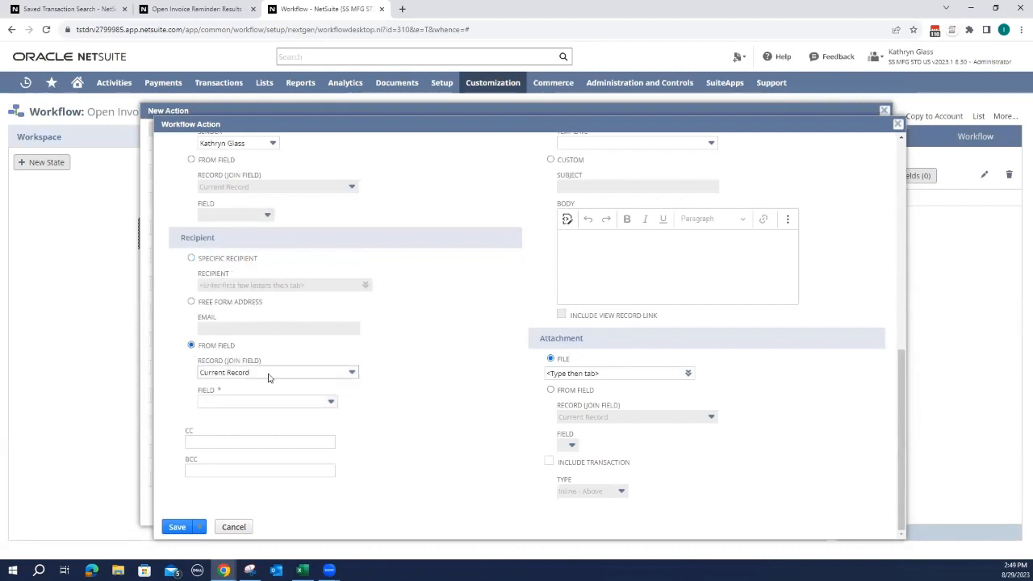
click(268, 375)
scroll(270, 422, down, 4)
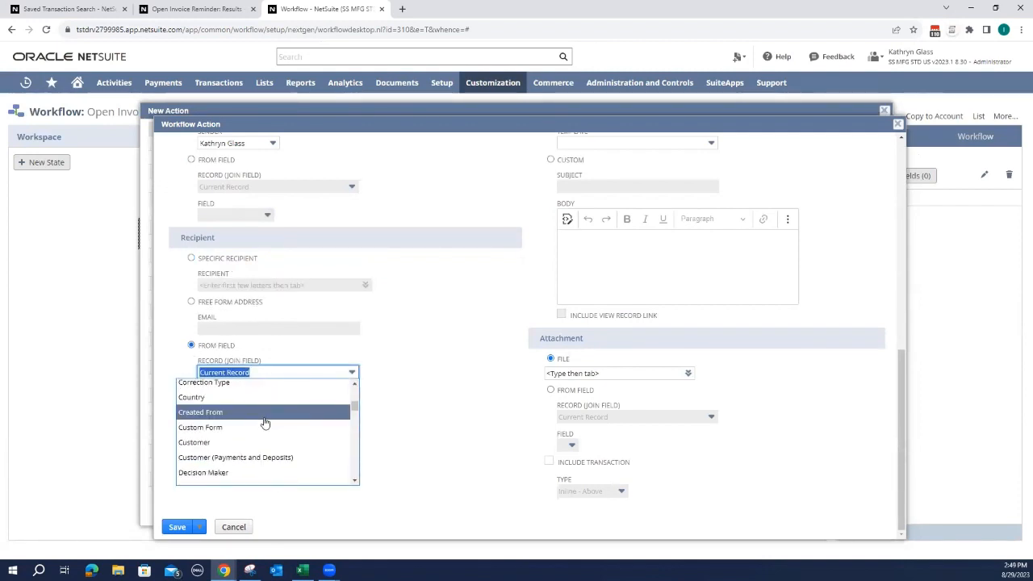
click(255, 440)
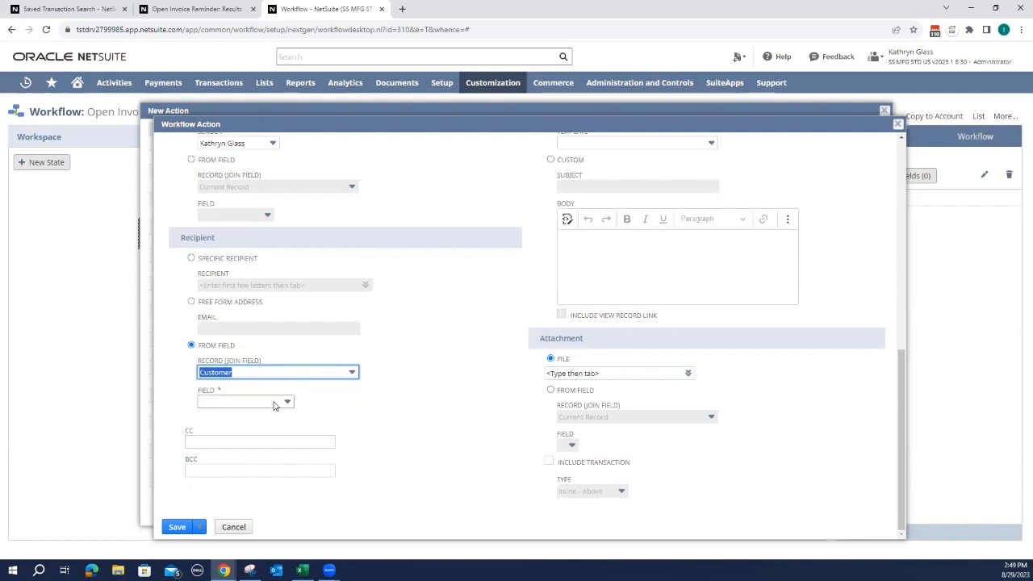
click(220, 405)
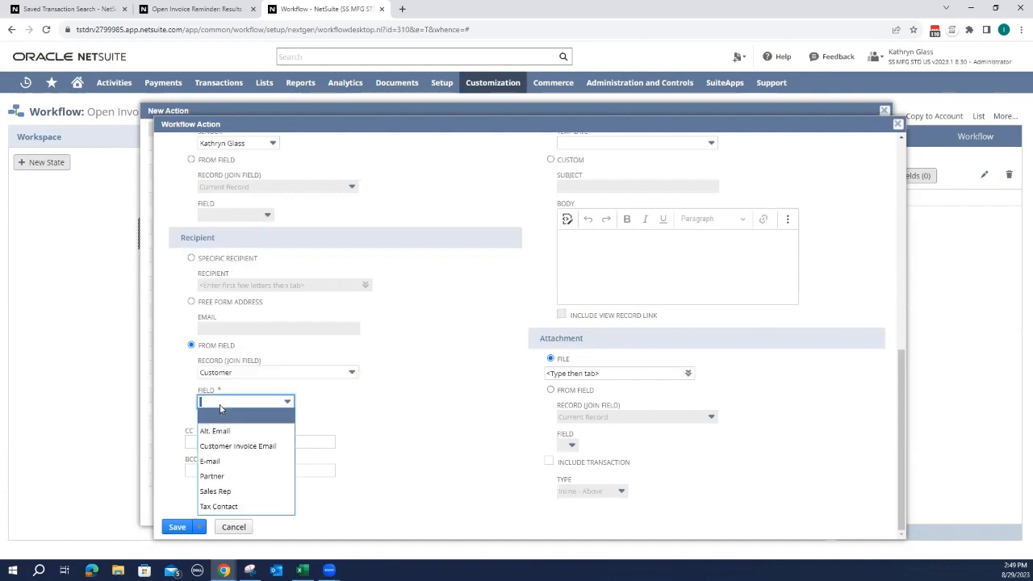
click(237, 465)
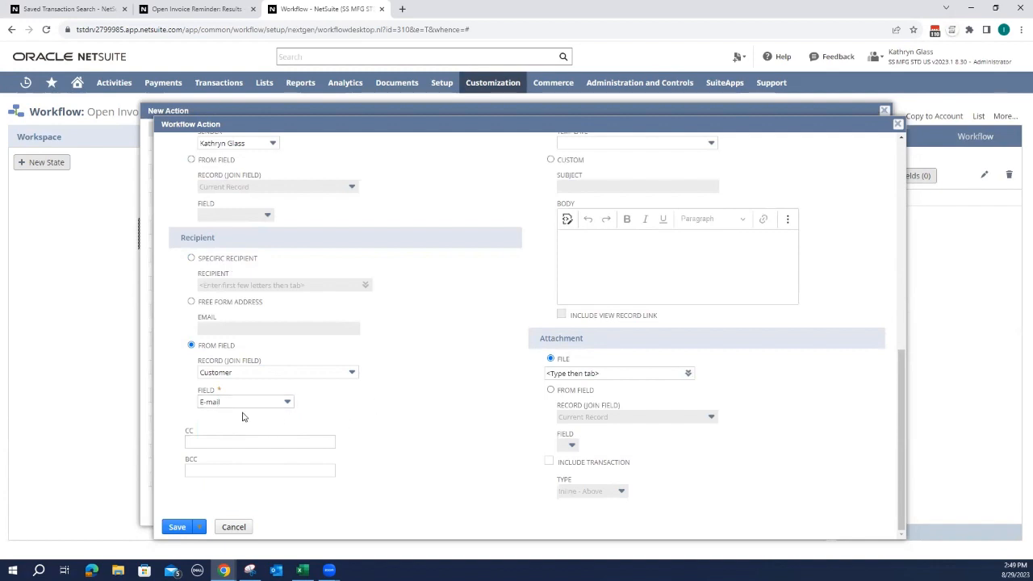
scroll(289, 392, up, 2)
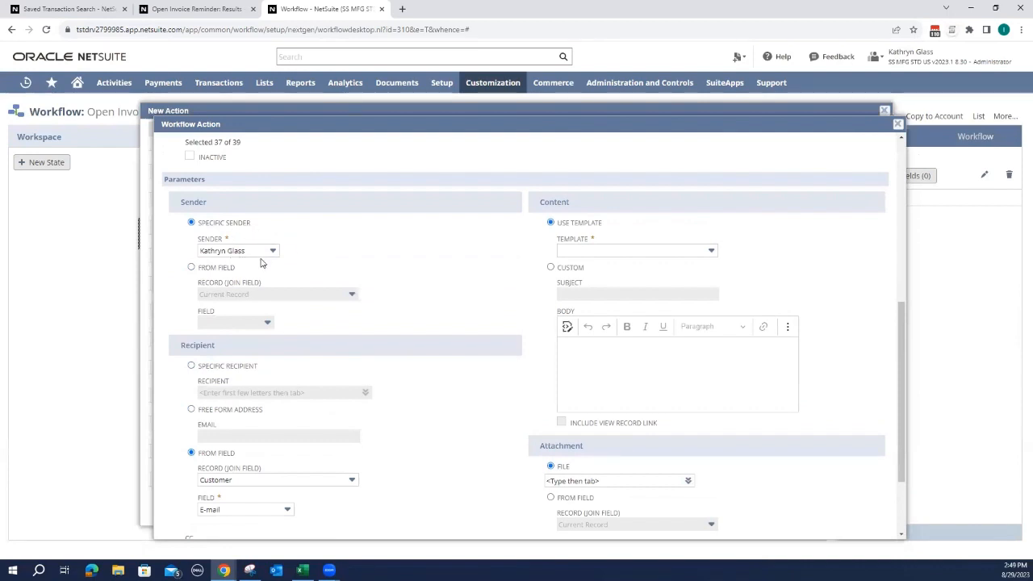
scroll(261, 266, down, 2)
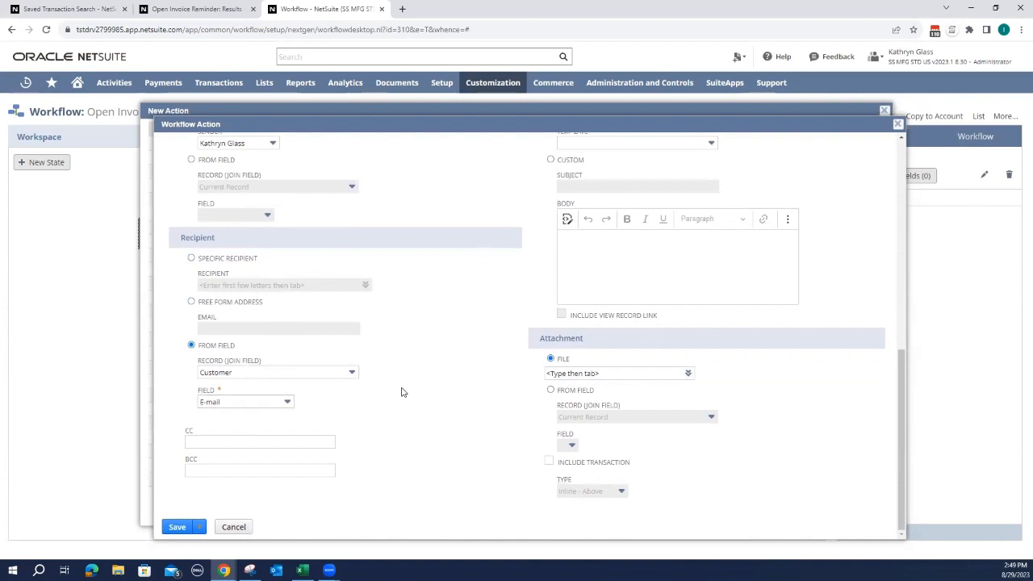
Step: Switch the email content to custom and enter the subject "Open Invoice Reminder"
scroll(450, 359, up, 2)
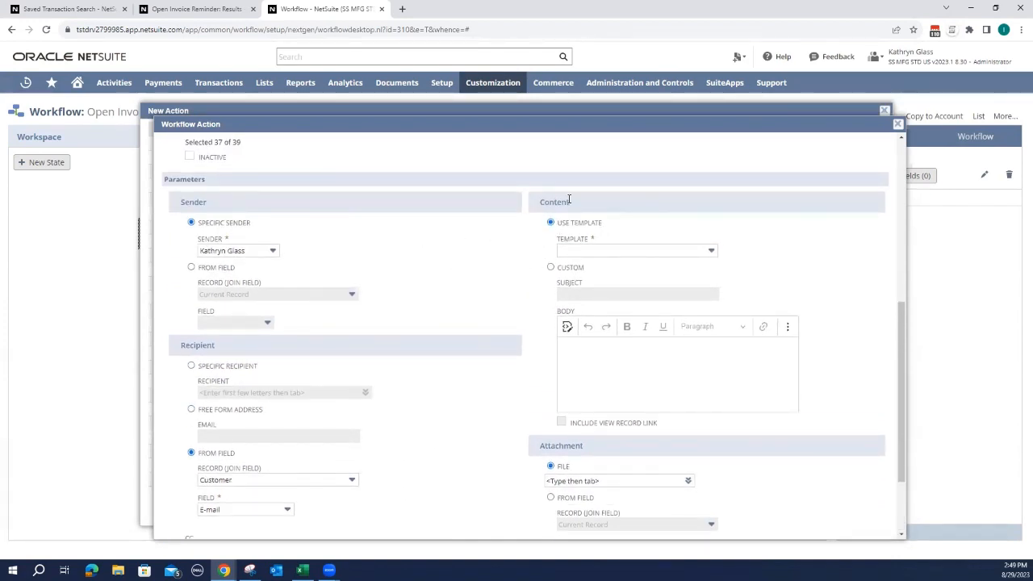
click(596, 250)
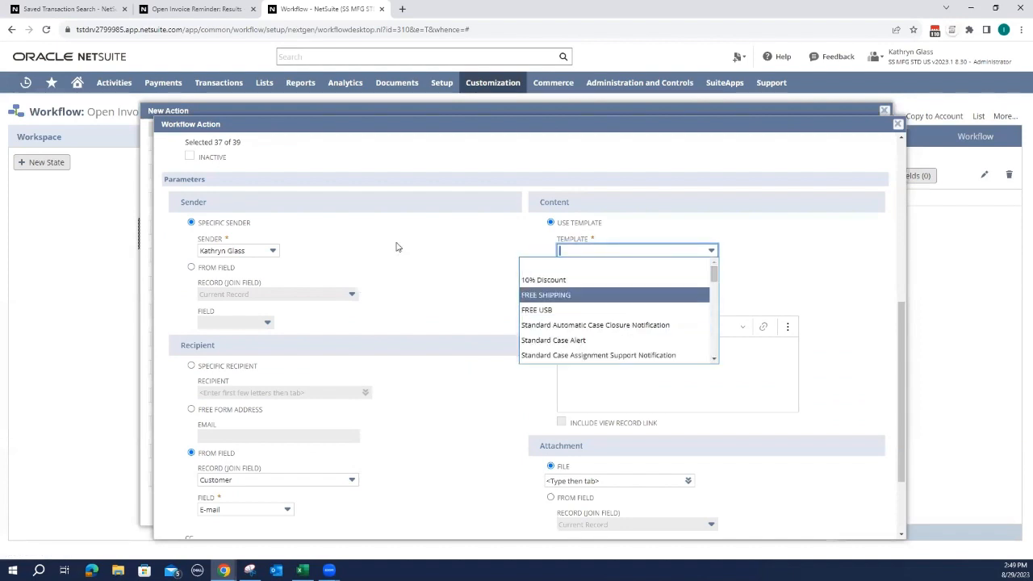
click(436, 238)
click(551, 268)
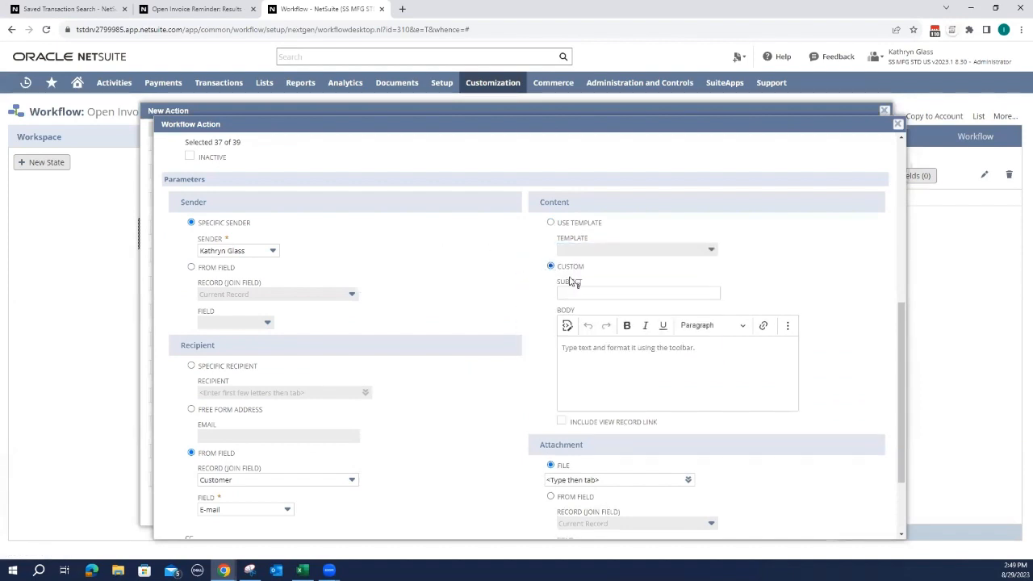
click(586, 290)
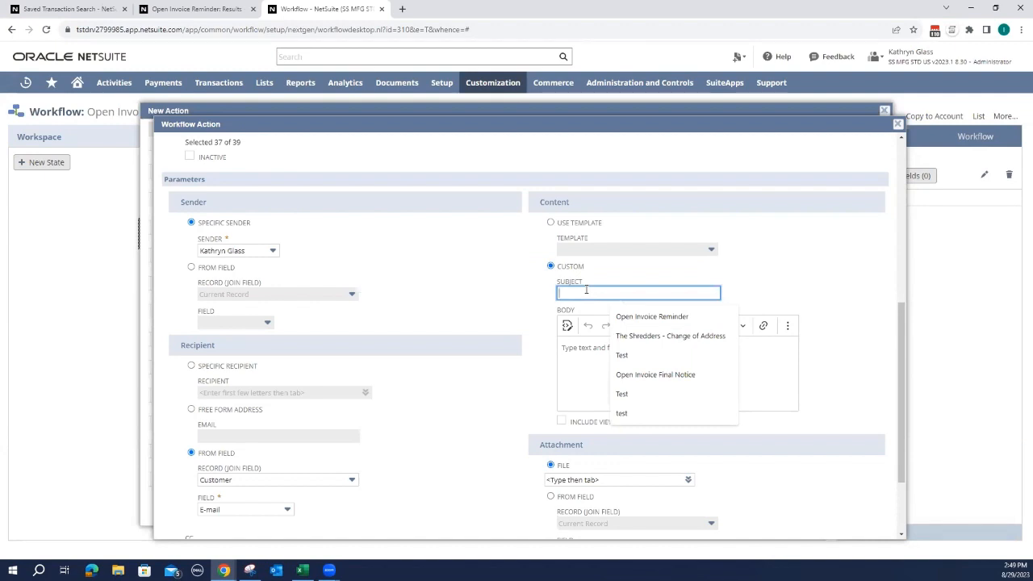
text(Open Invoi)
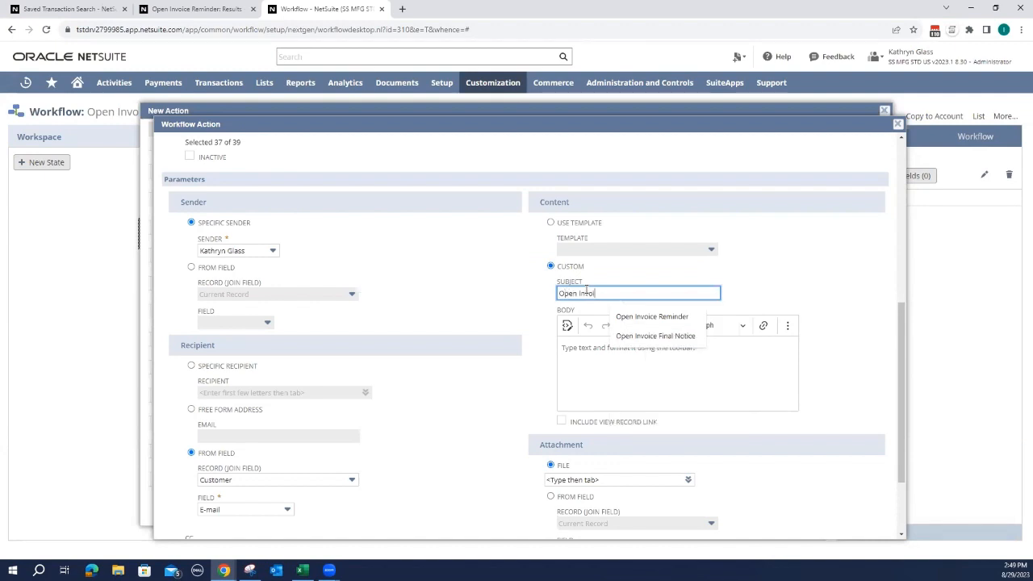
text(ce Reminder)
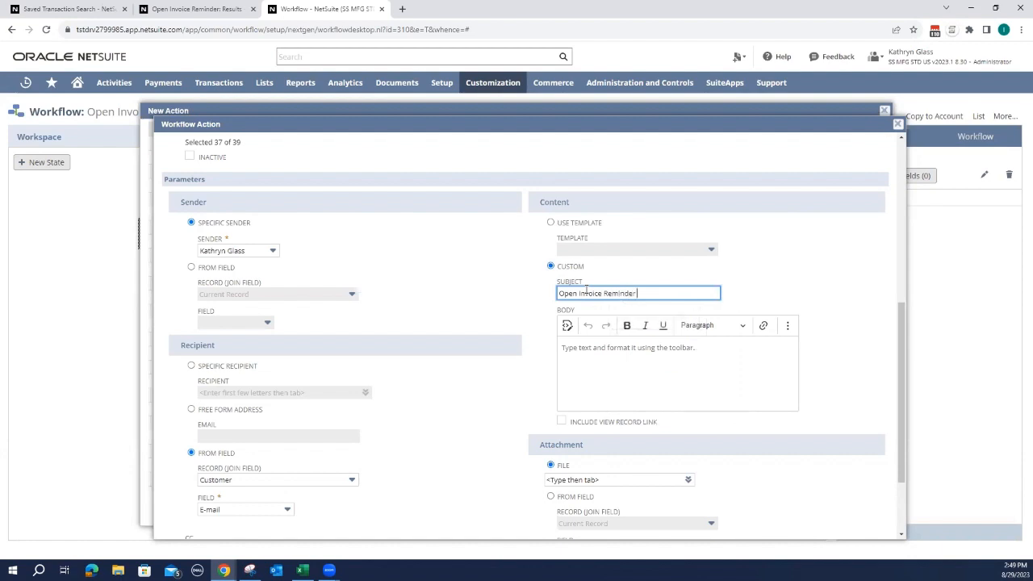
Step: Write the body "Hello, This is a reminder that you have an open invoice. Thanks," and sign it with the sender's first name
click(607, 373)
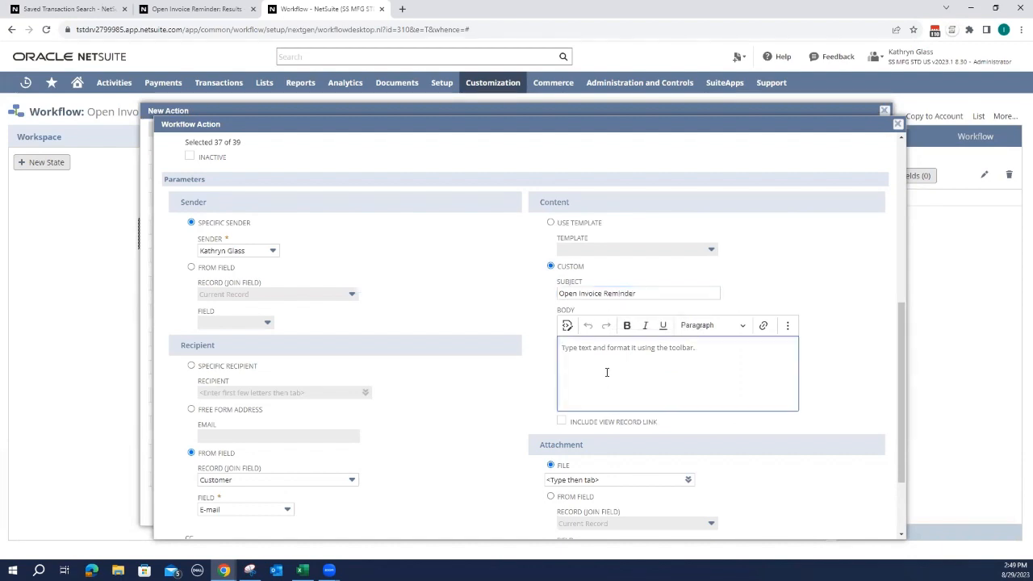
text(Hello,)
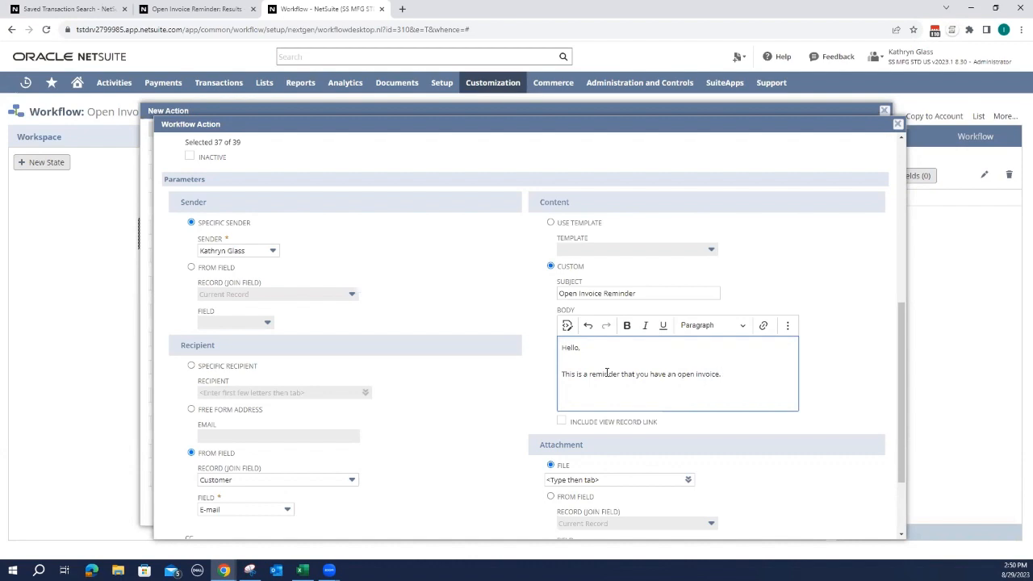
key(Return)
key(Return)
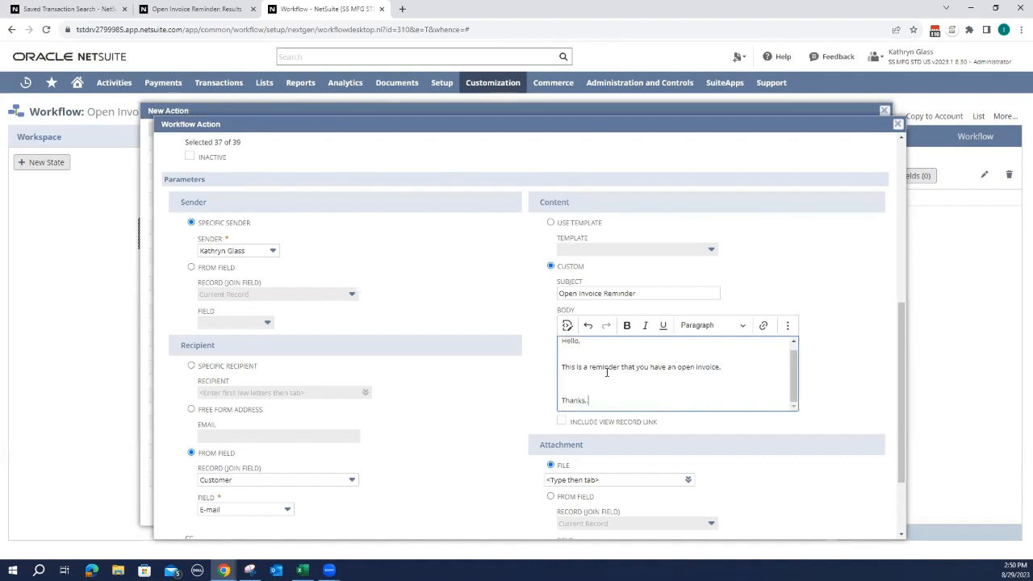
key(Return)
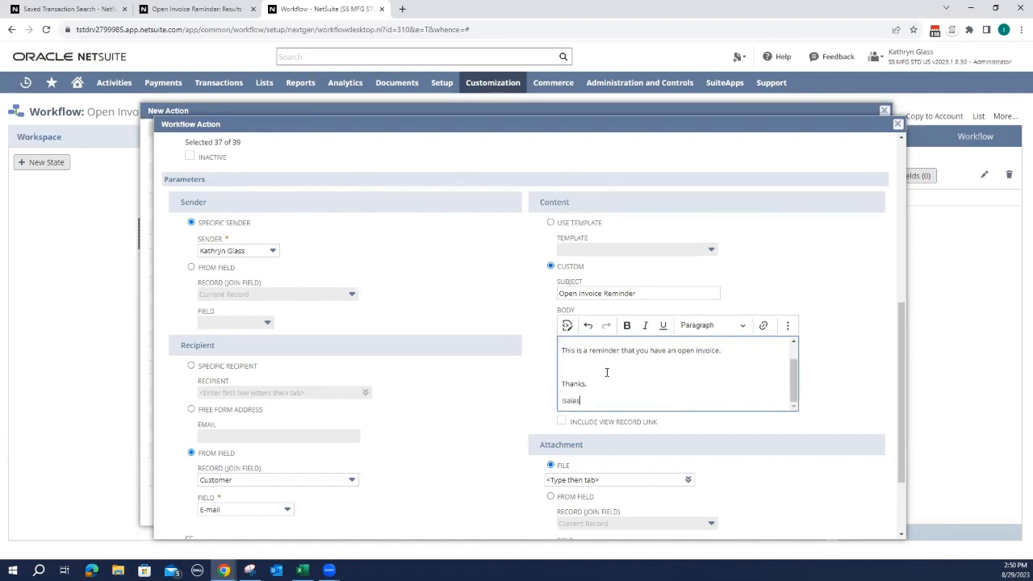
scroll(607, 372, up, 2)
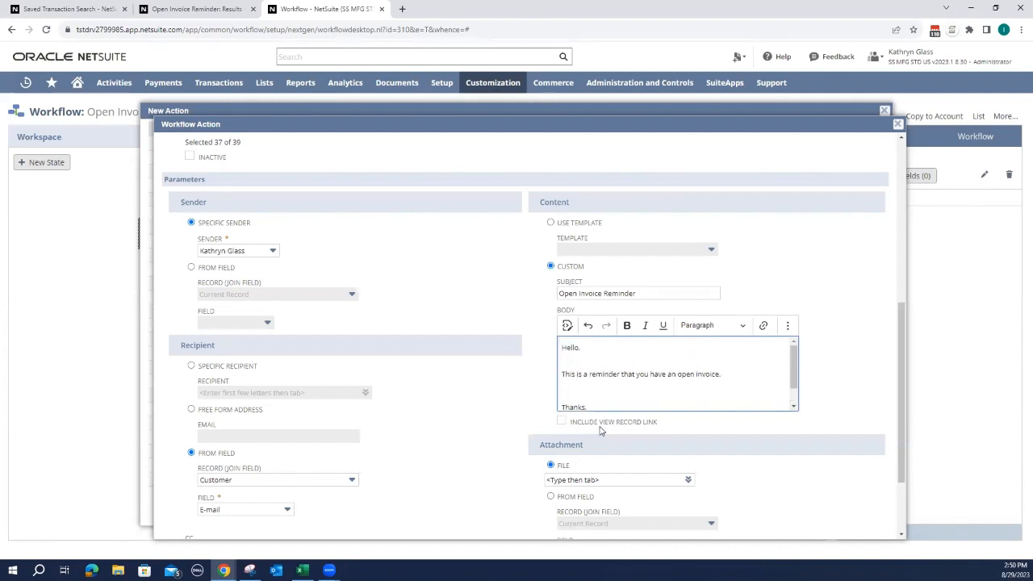
Step: Include the transaction as a PDF attachment, leave the view record link out of the email, and save the Send Email action
scroll(519, 403, down, 3)
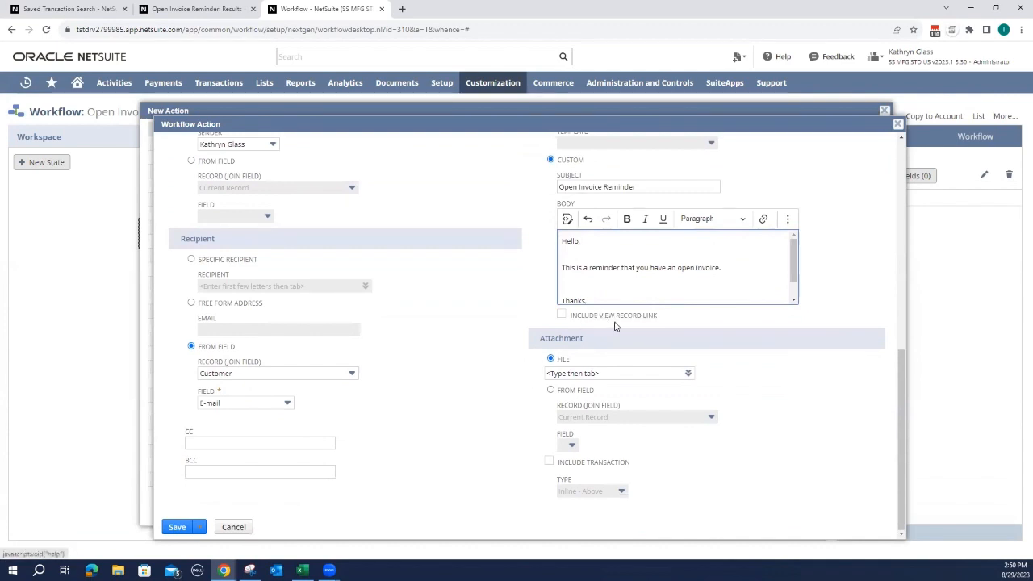
click(561, 314)
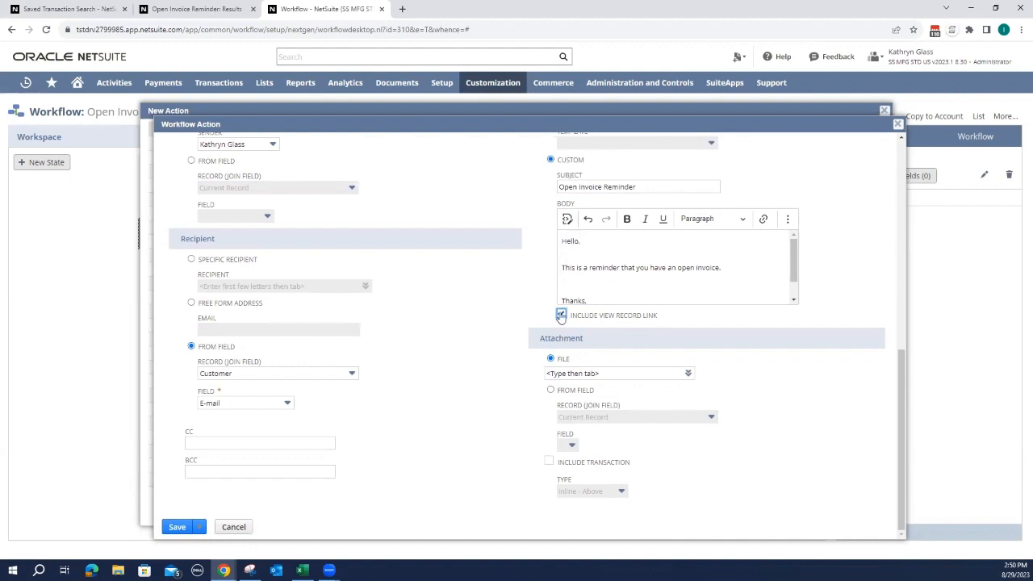
click(561, 315)
click(549, 462)
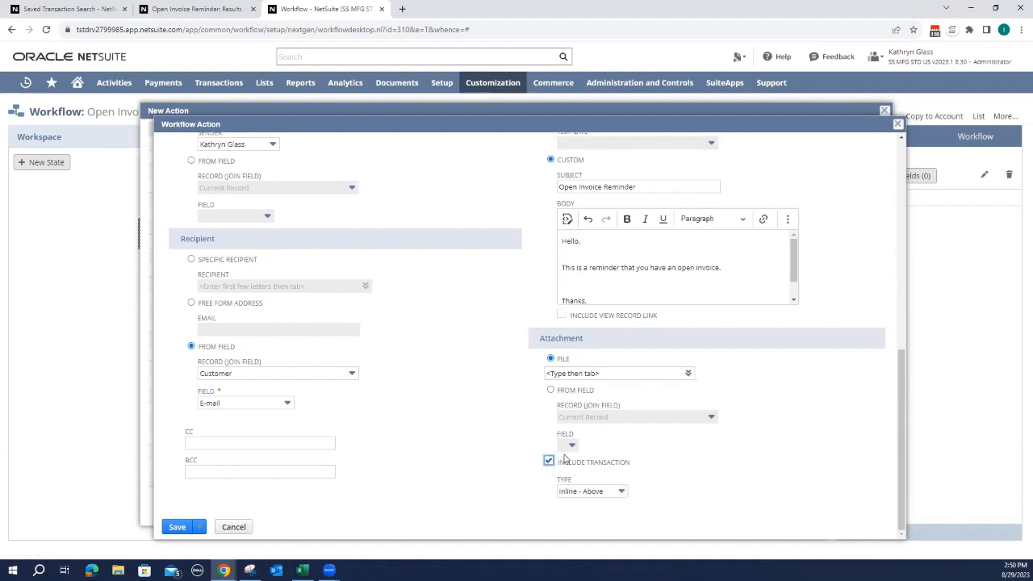
click(602, 492)
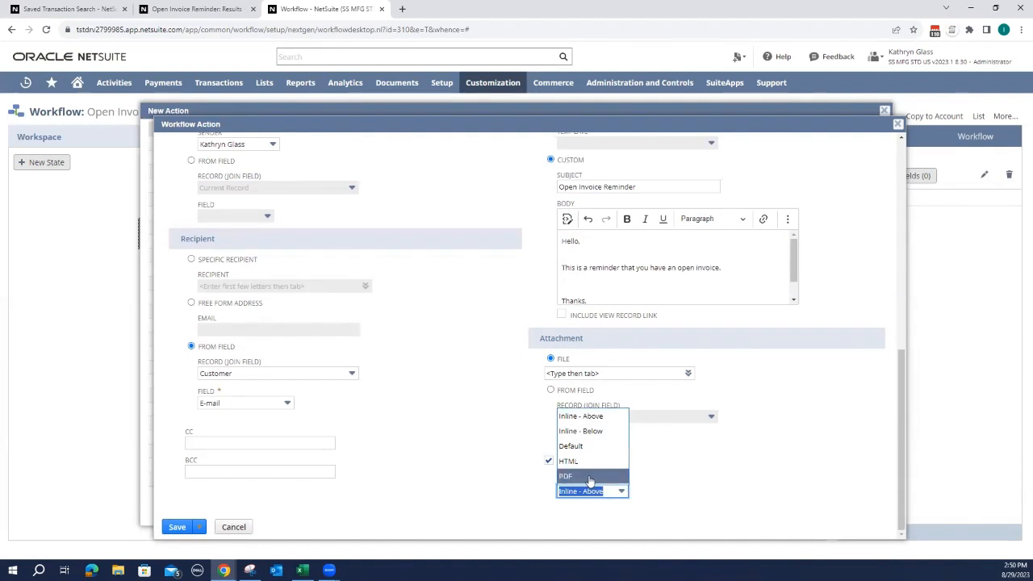
click(590, 477)
click(601, 494)
click(589, 495)
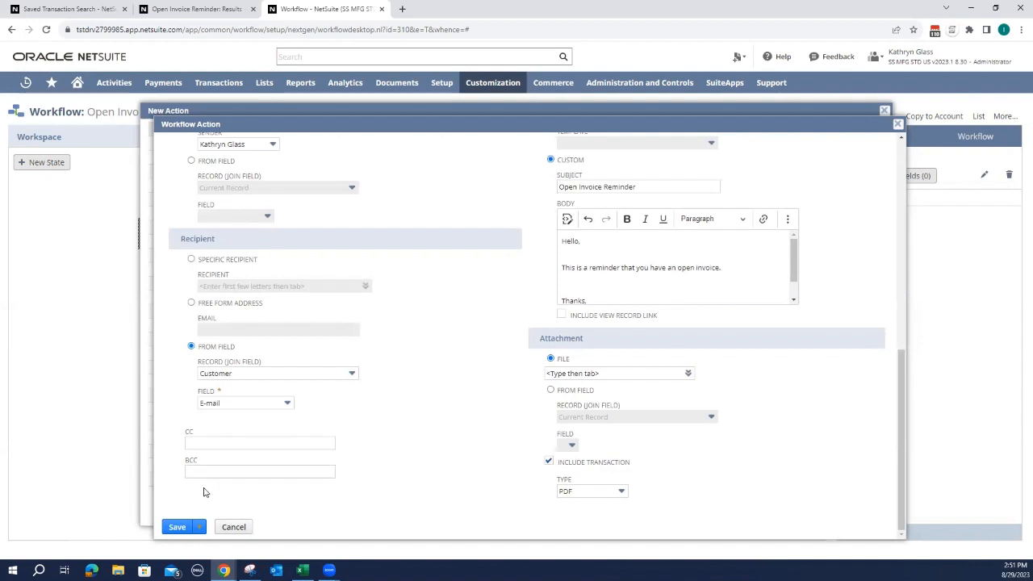
click(176, 528)
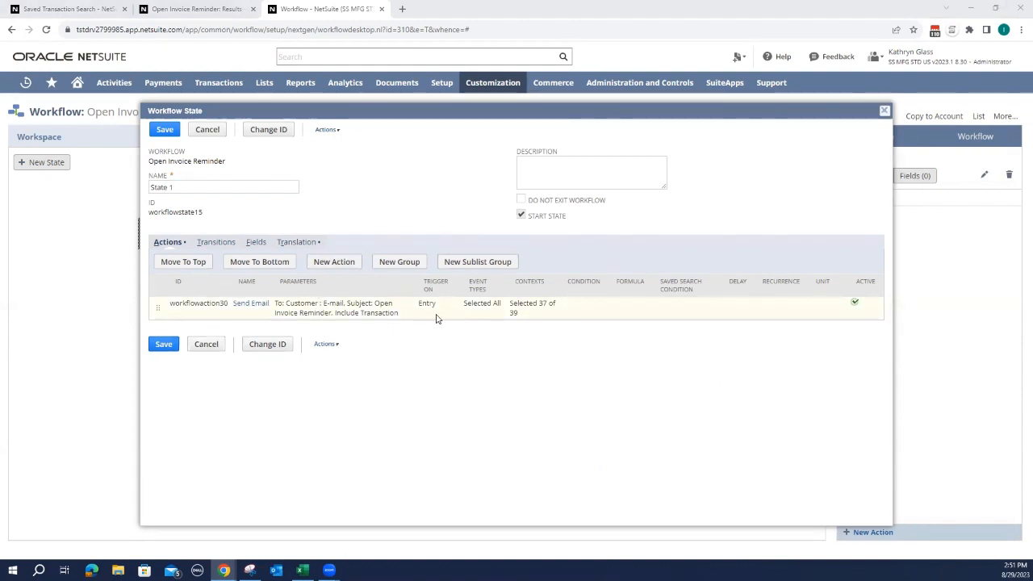
Step: Look over the invoices in the Open Invoice Reminder search results and return to the workflow state
click(192, 8)
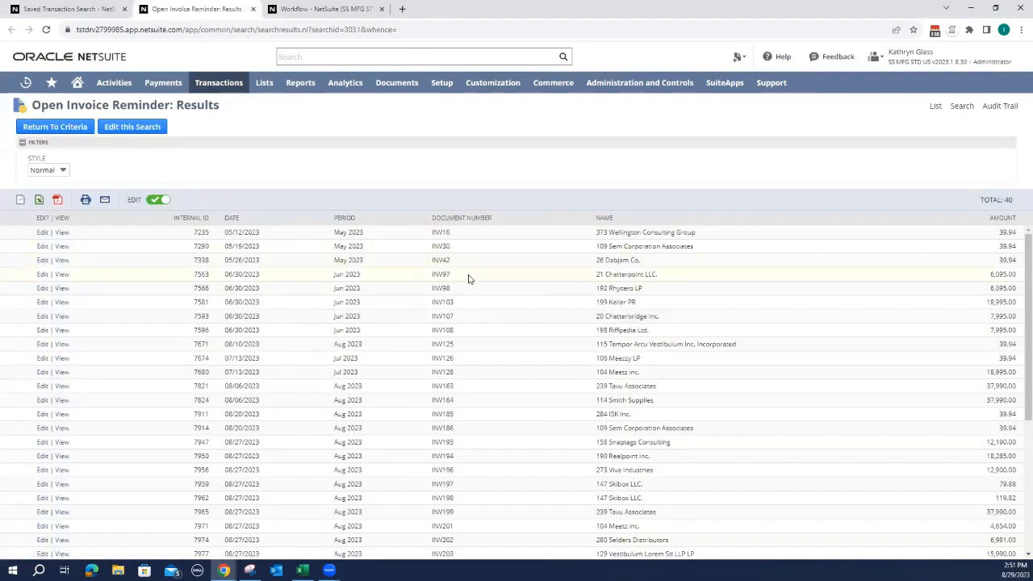
click(324, 8)
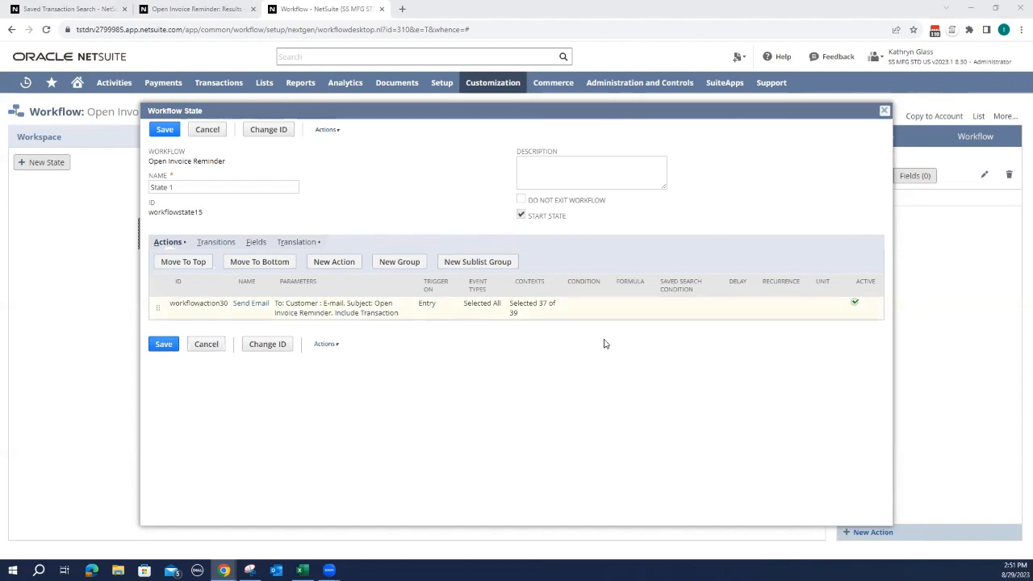
Step: Close the State 1 settings and open the Open Invoice Reminder workflow's own properties for editing
click(885, 110)
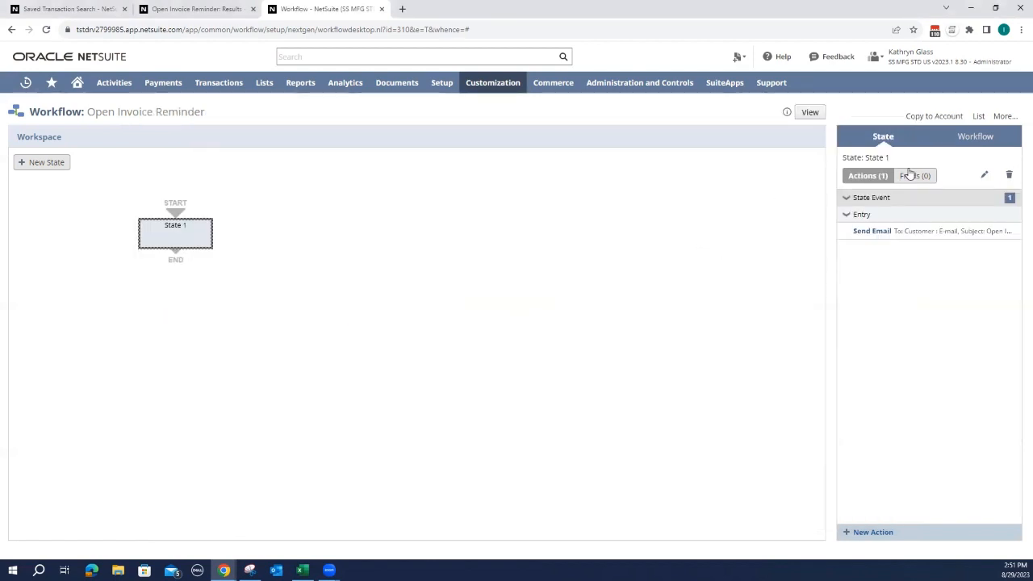
click(960, 149)
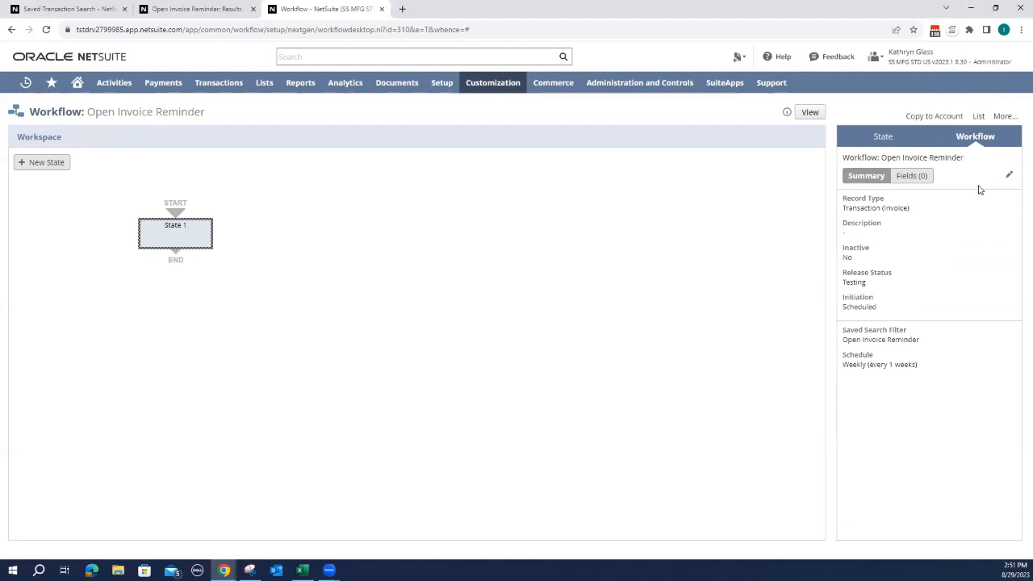
click(1009, 174)
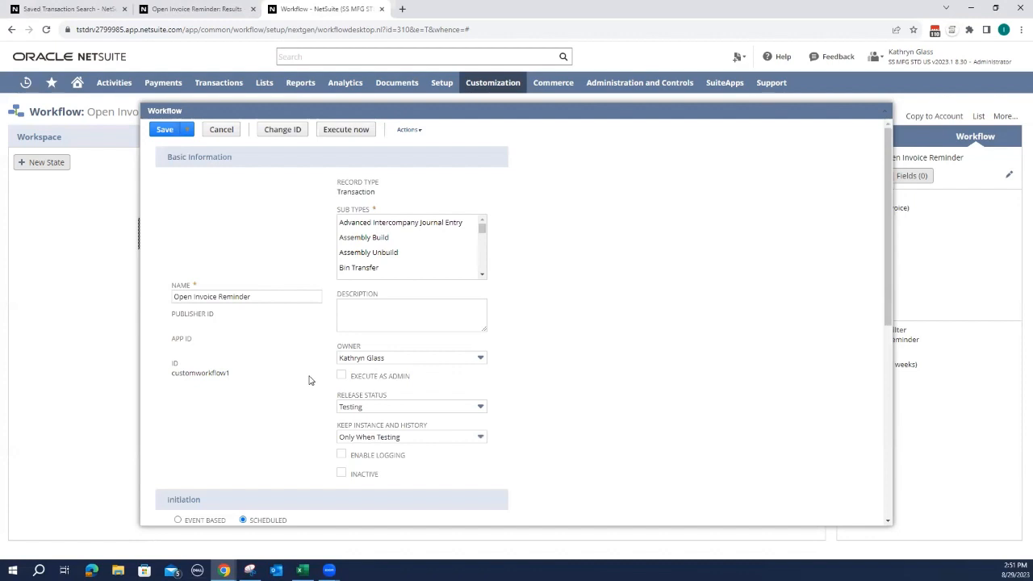
Step: Review the workflow's weekly schedule alongside the saved search results, and check its release status
scroll(299, 349, down, 3)
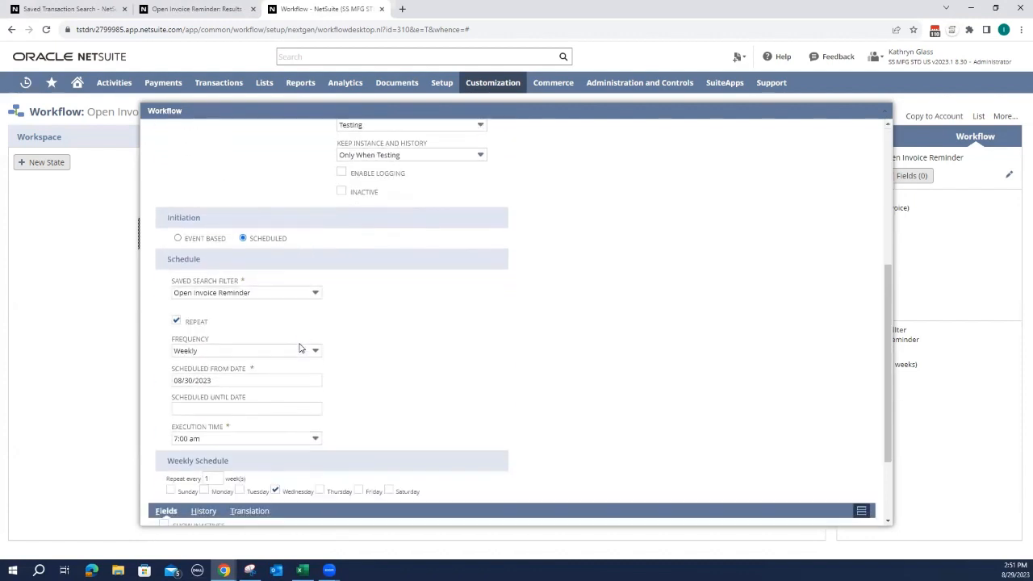
scroll(299, 349, down, 1)
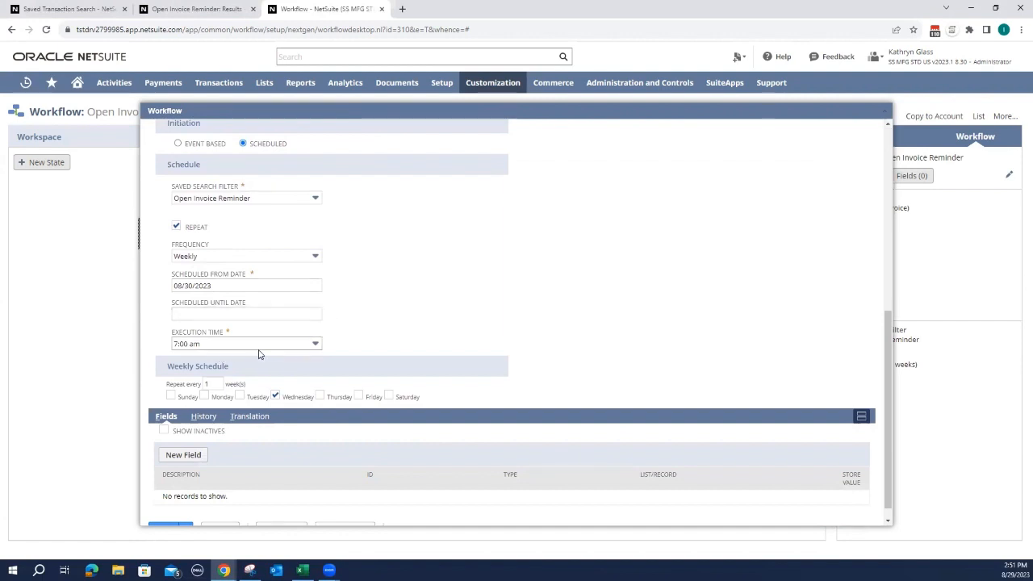
click(197, 9)
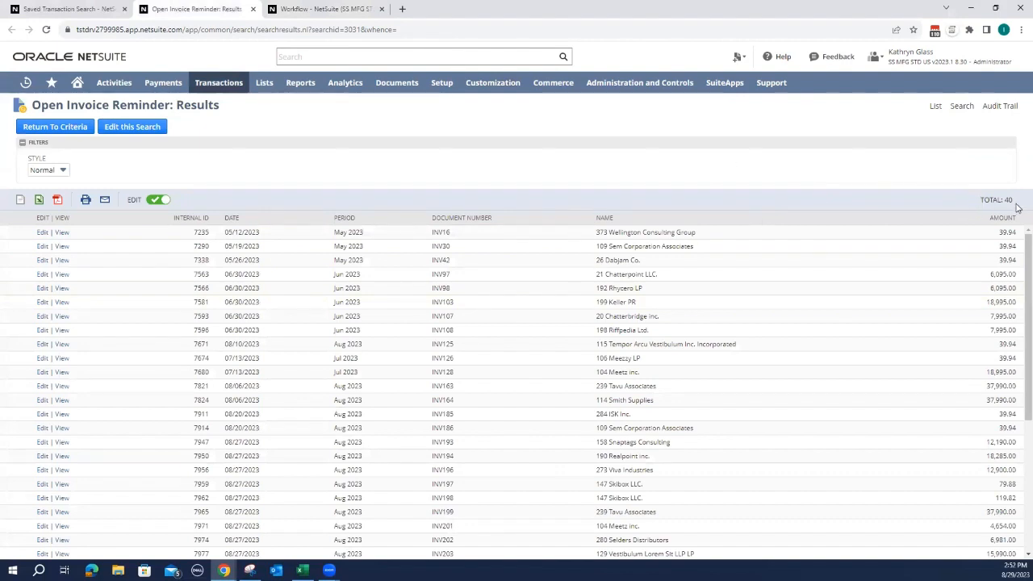
click(327, 9)
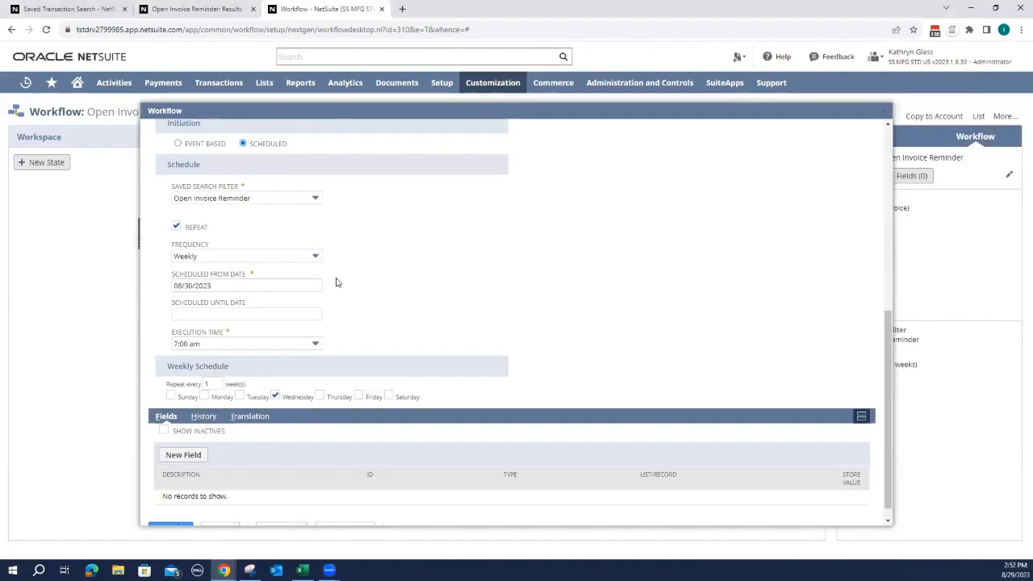
scroll(475, 305, up, 5)
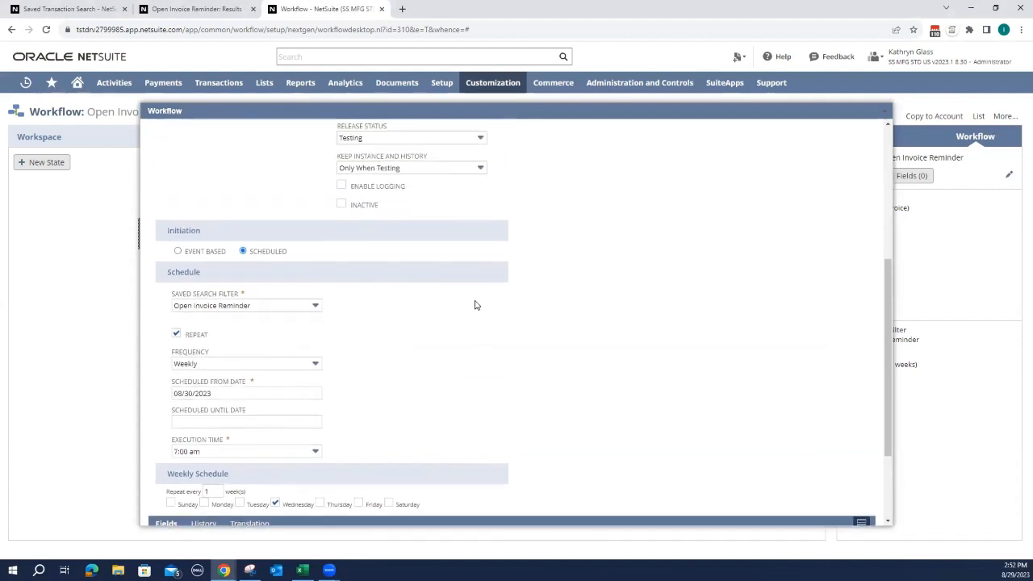
scroll(476, 305, up, 1)
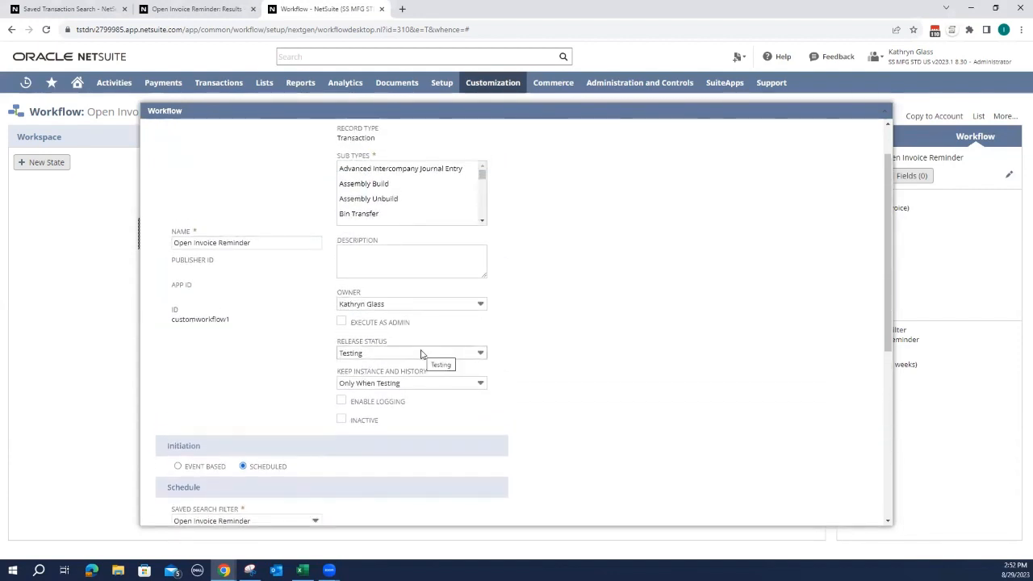
click(418, 354)
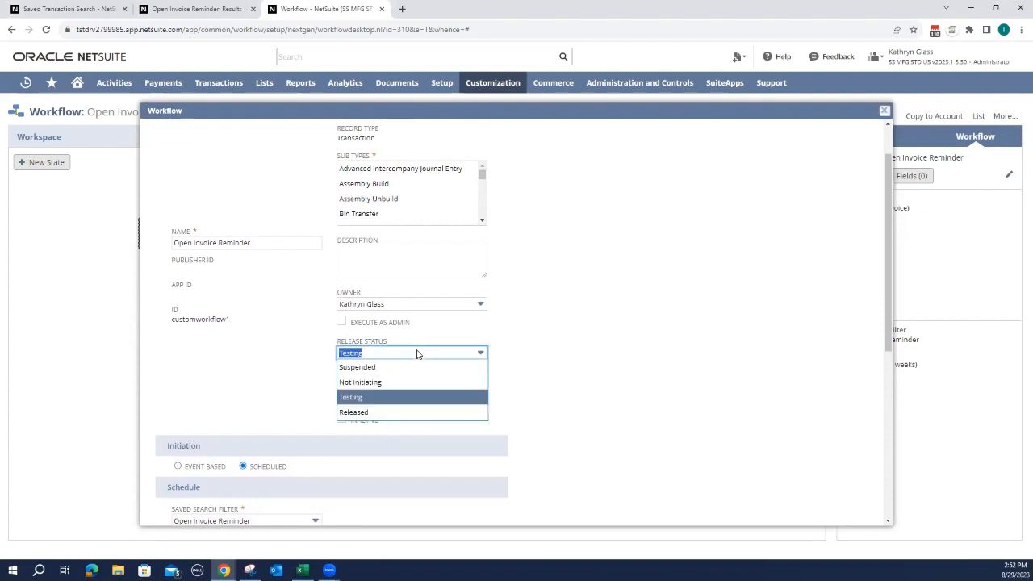
click(367, 412)
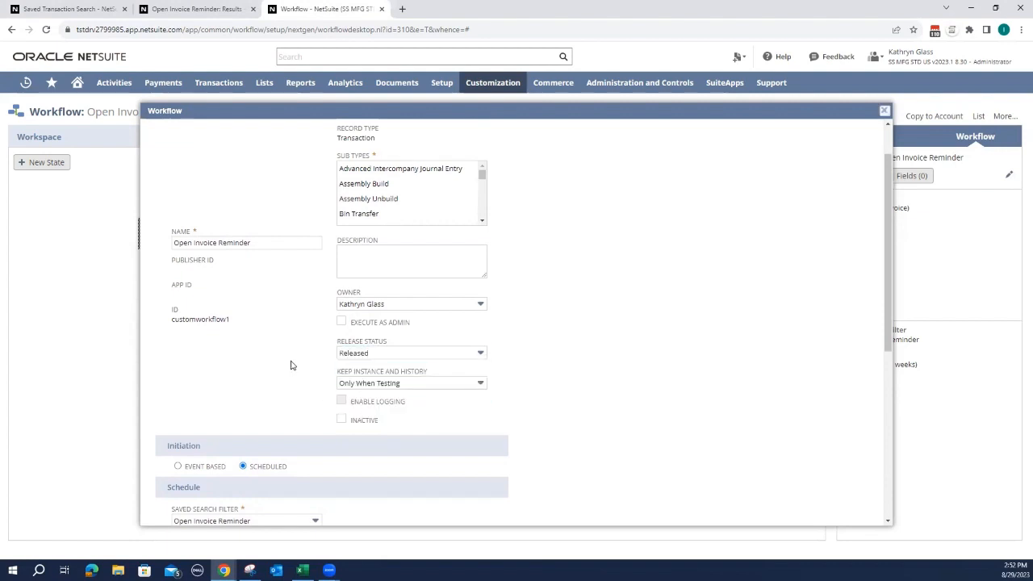
click(382, 352)
click(368, 397)
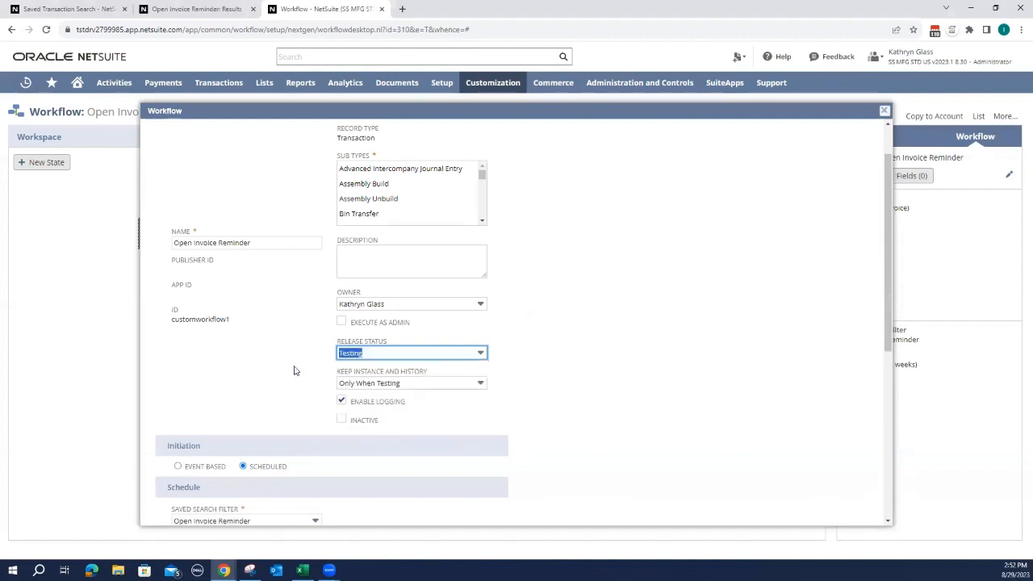
click(297, 358)
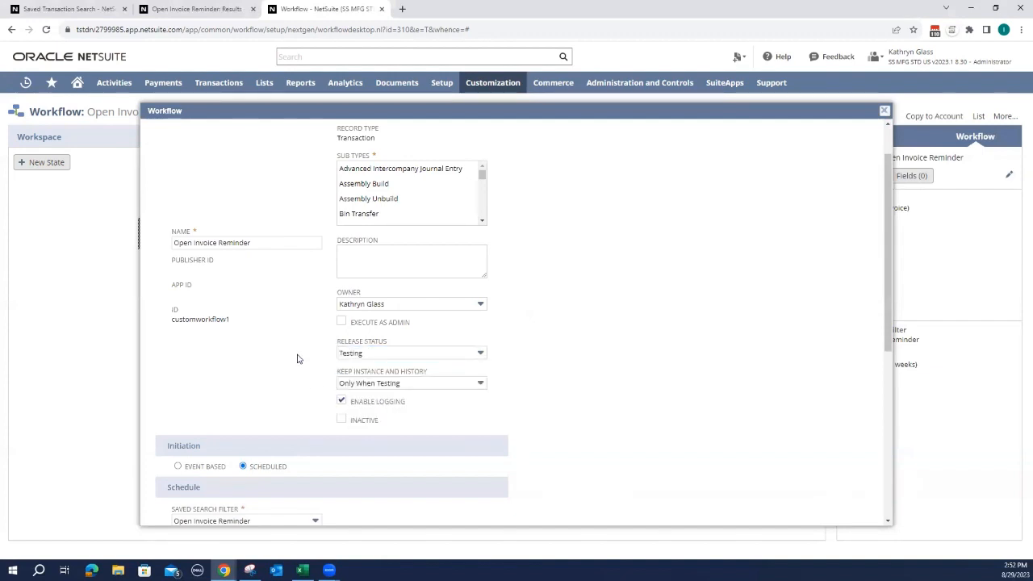
Step: Set the Open Invoice Reminder workflow's release status to Released and save the workflow
click(393, 358)
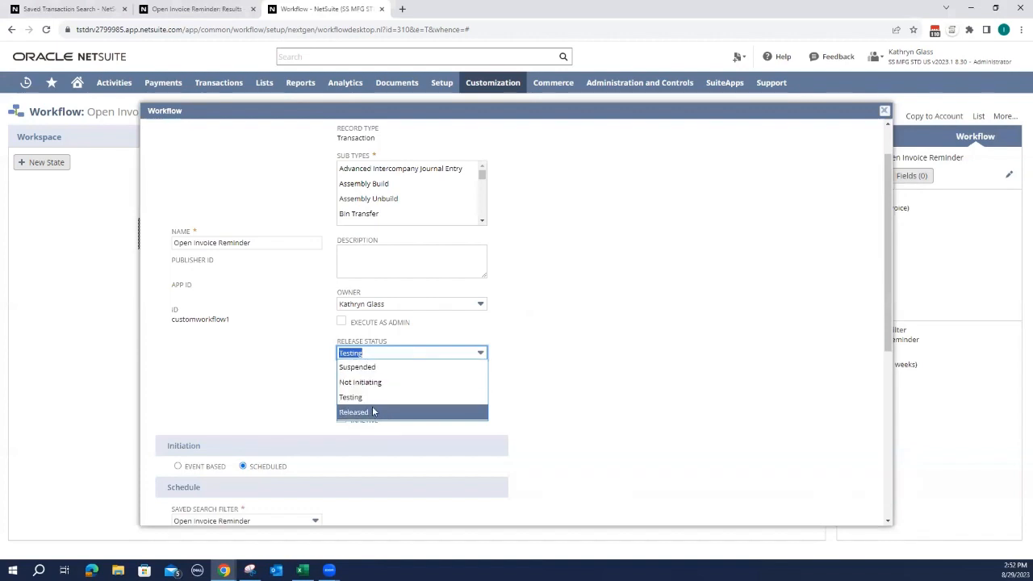
click(404, 410)
click(543, 295)
scroll(542, 299, up, 2)
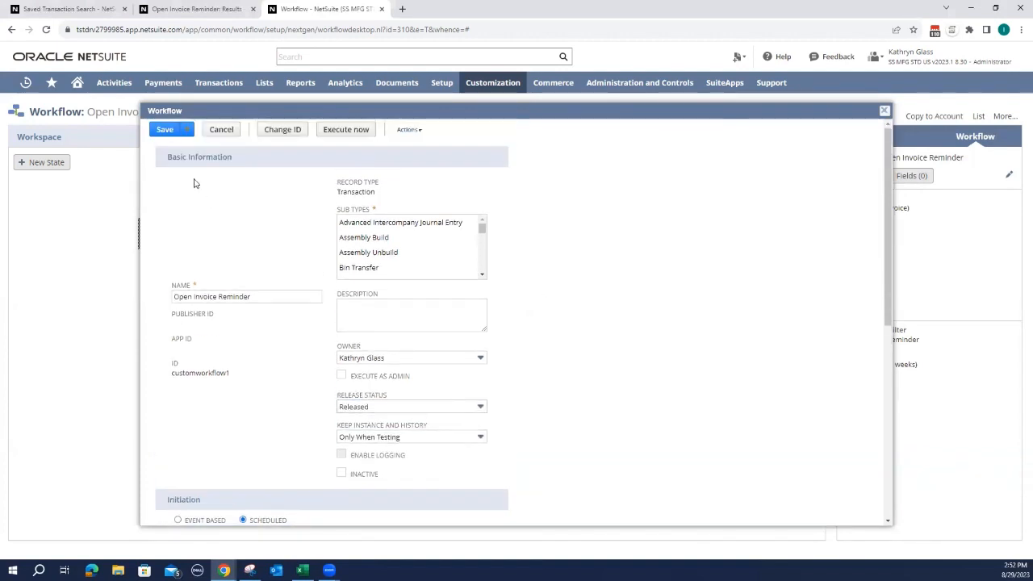
click(164, 130)
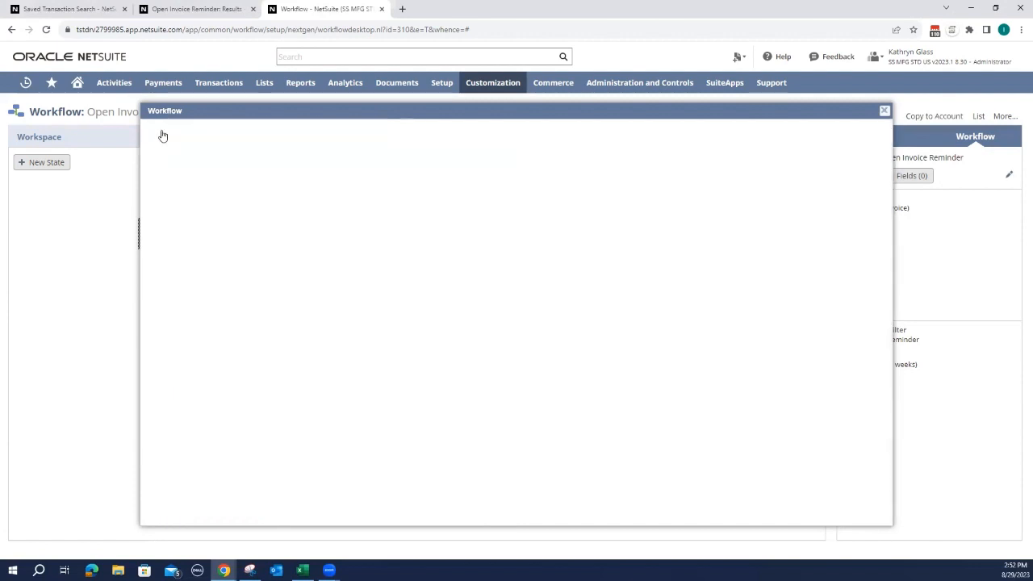